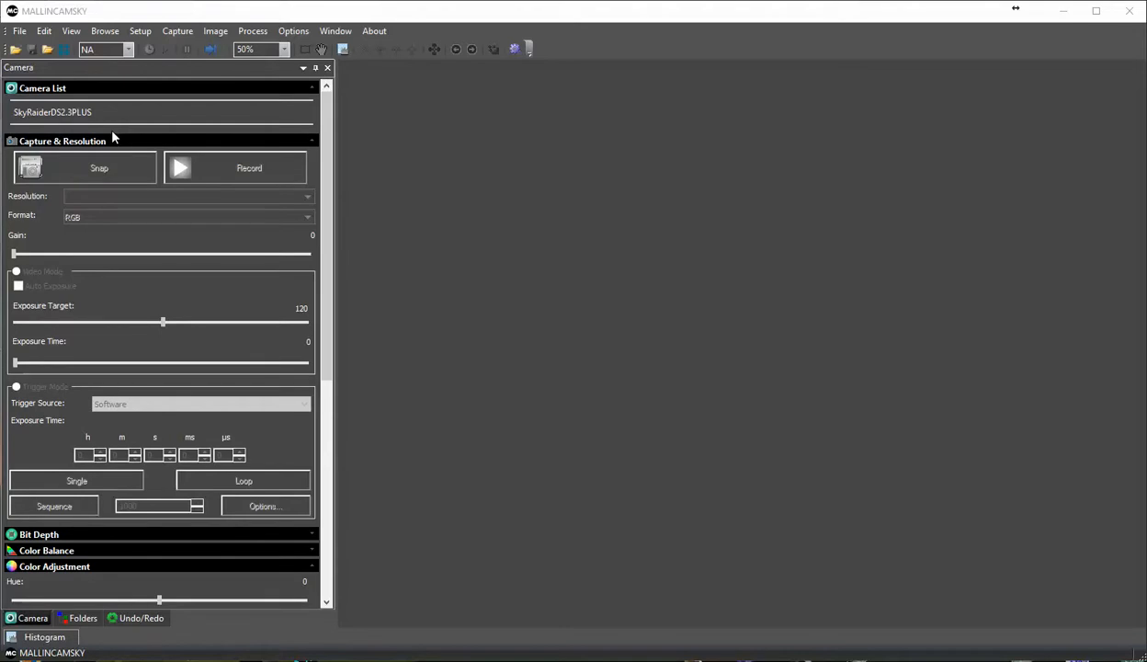
Step: Start the live video from the SkyRaiderDS2.3PLUS camera and raise its exposure time to 120.938 ms
{"action": "left_click", "coordinate": [48, 115]}
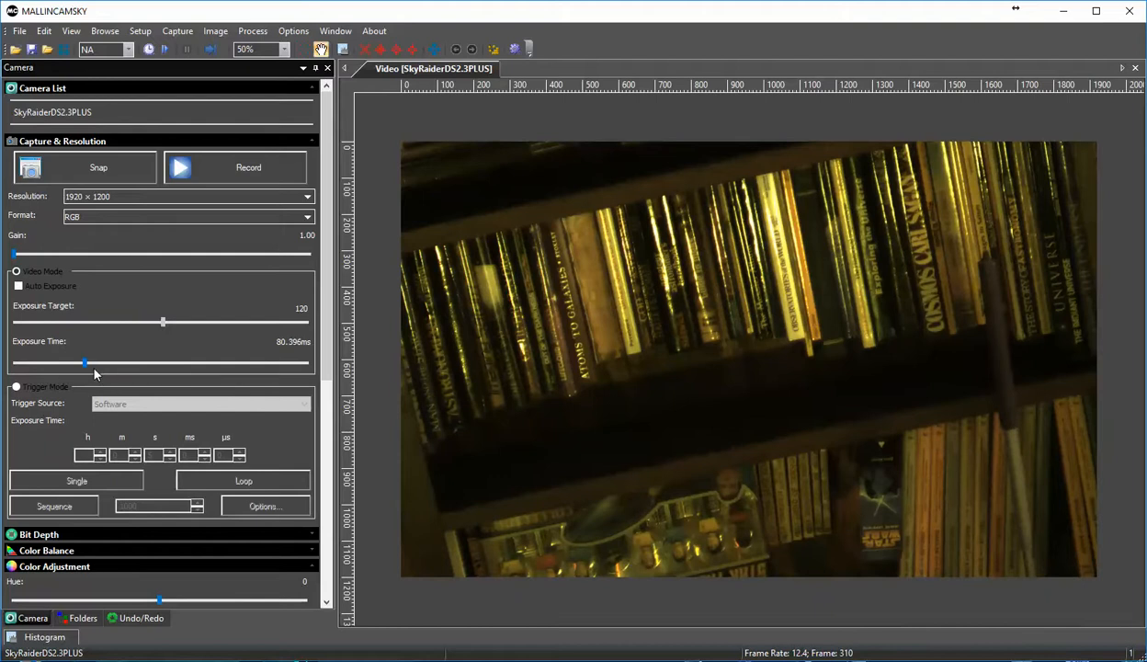
{"action": "mouse_move", "coordinate": [88, 367]}
{"action": "left_mouse_down"}
{"action": "mouse_move", "coordinate": [157, 367]}
{"action": "mouse_move", "coordinate": [98, 373]}
{"action": "left_mouse_up"}
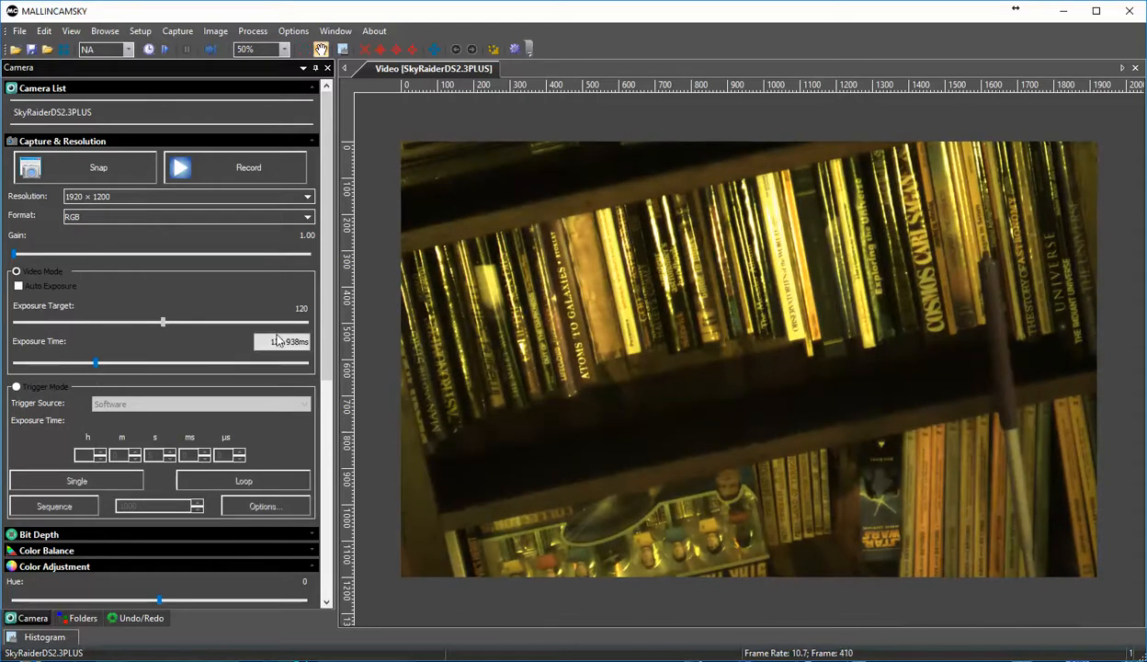
{"action": "mouse_move", "coordinate": [328, 300]}
{"action": "left_mouse_down"}
{"action": "mouse_move", "coordinate": [336, 332]}
{"action": "mouse_move", "coordinate": [342, 291]}
{"action": "left_mouse_up"}
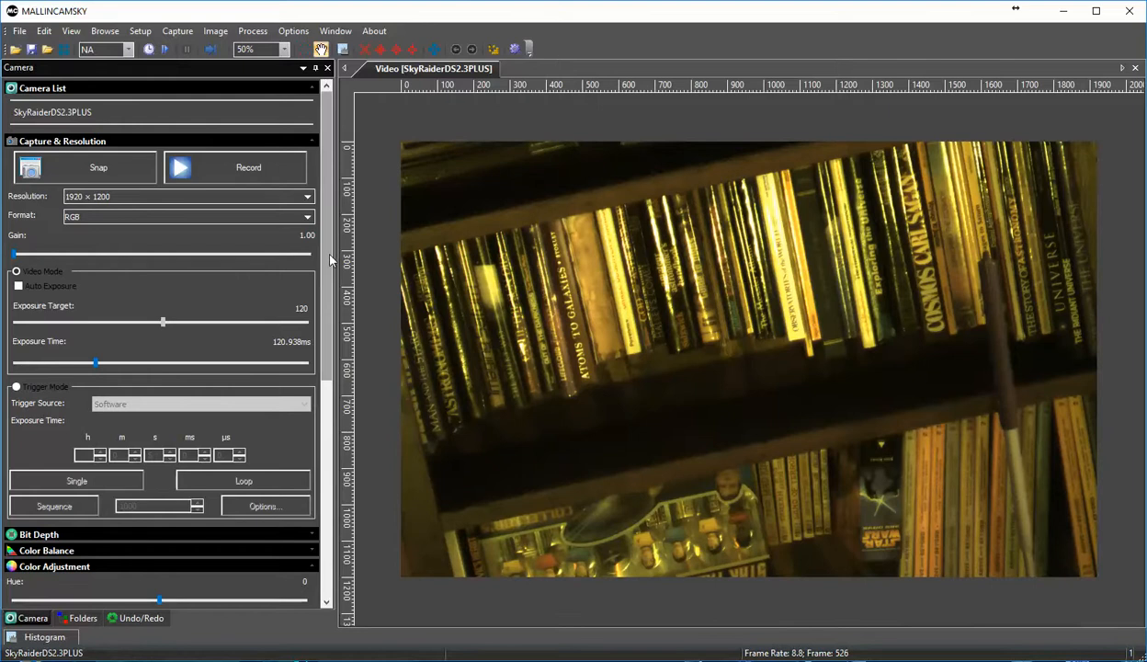
Step: Set the camera's bit depth to 12 bits and collapse the Bit Depth settings
{"action": "scroll", "coordinate": [321, 254], "scroll_direction": "down", "scroll_amount": 2}
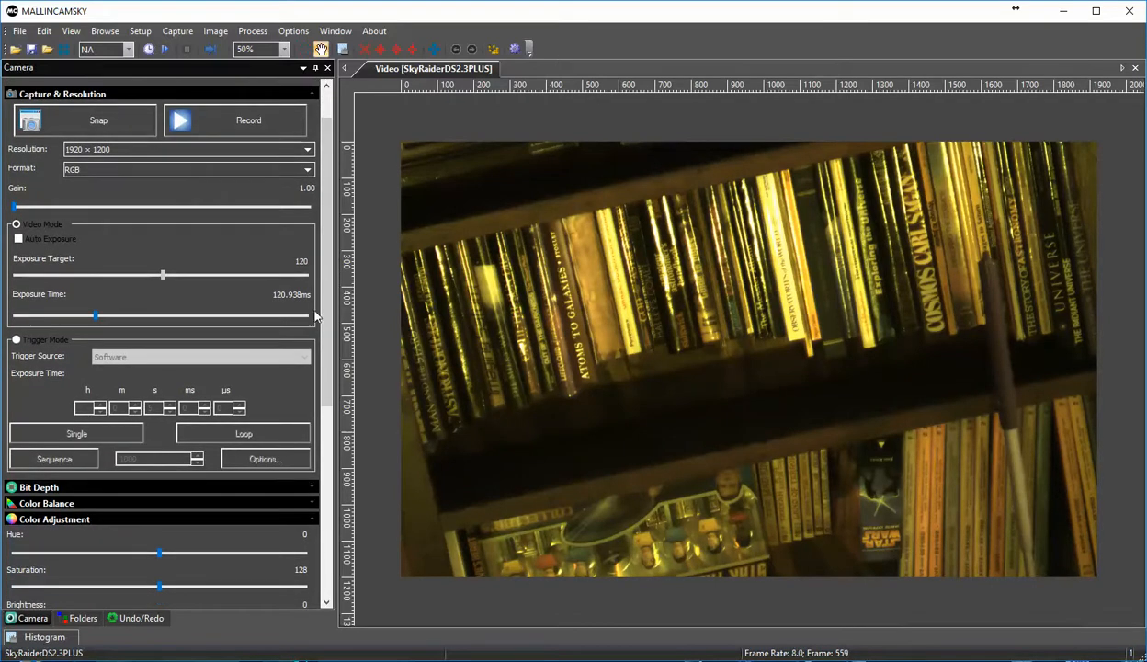
{"action": "scroll", "coordinate": [322, 298], "scroll_direction": "down", "scroll_amount": 1}
{"action": "scroll", "coordinate": [324, 285], "scroll_direction": "up", "scroll_amount": 3}
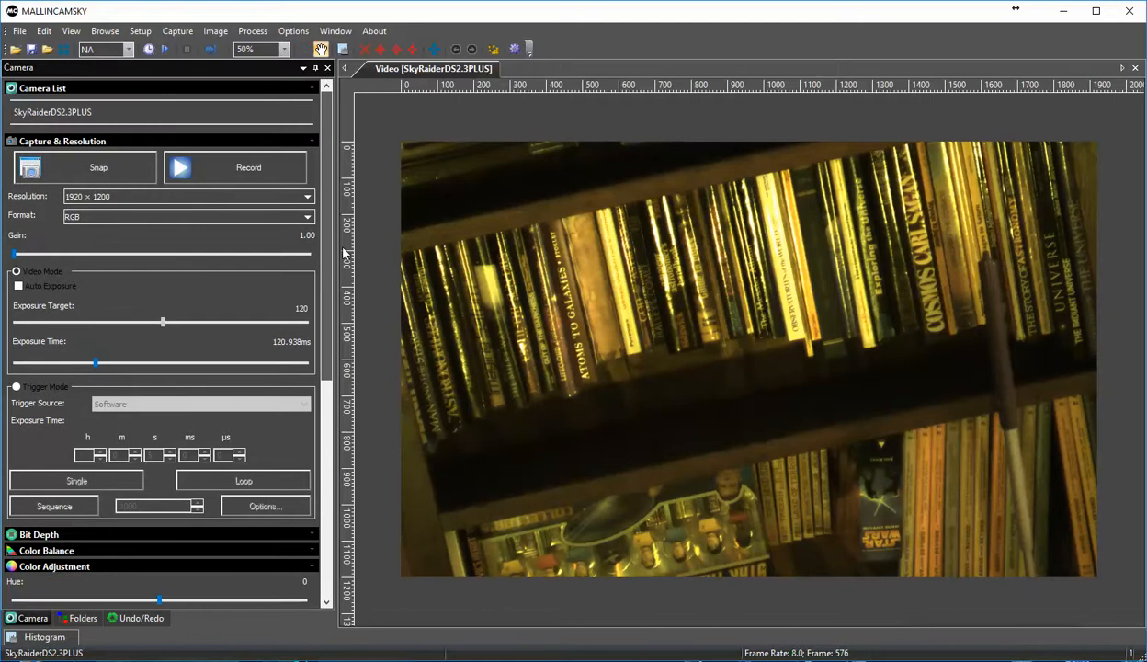
{"action": "scroll", "coordinate": [344, 258], "scroll_direction": "down", "scroll_amount": 3}
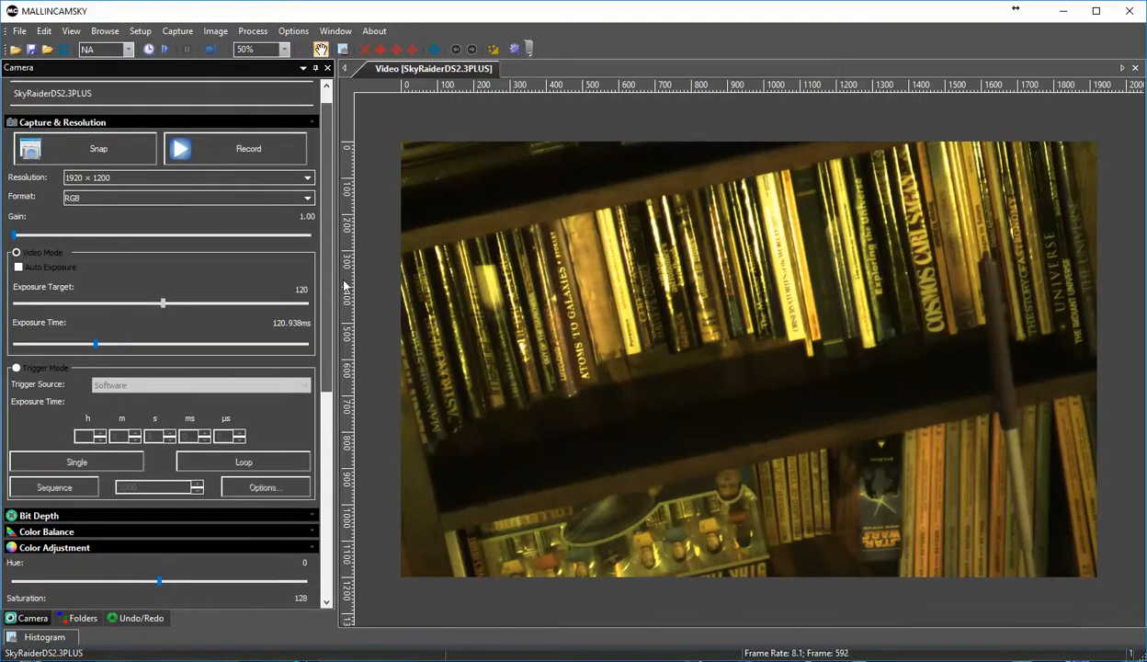
{"action": "scroll", "coordinate": [346, 354], "scroll_direction": "down", "scroll_amount": 2}
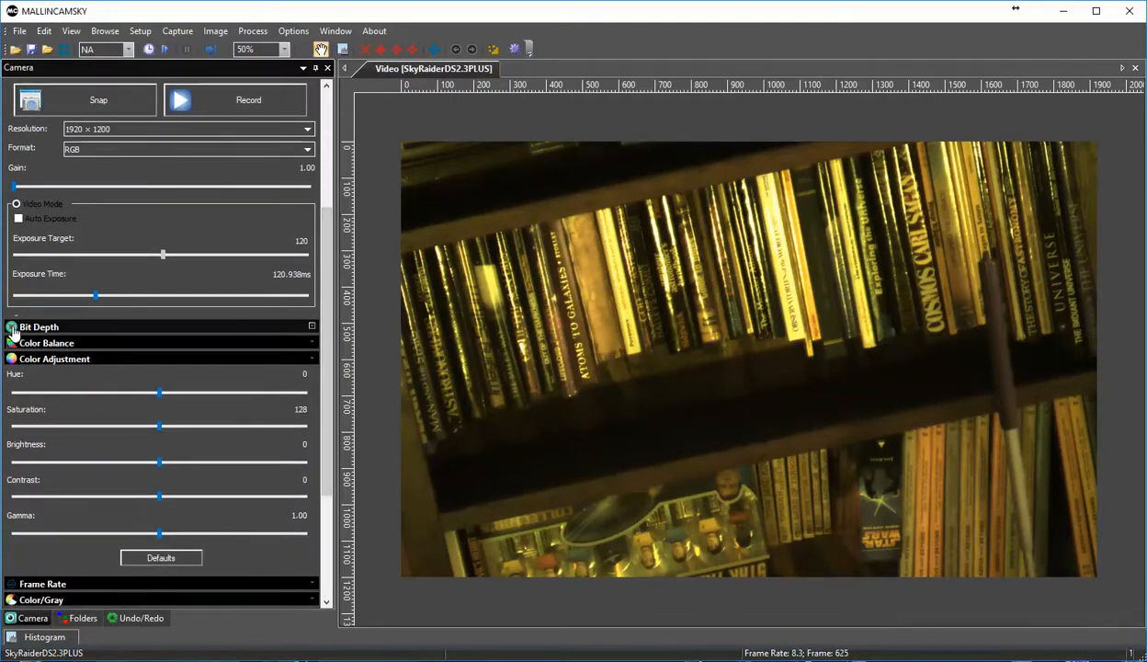
{"action": "left_click", "coordinate": [13, 329]}
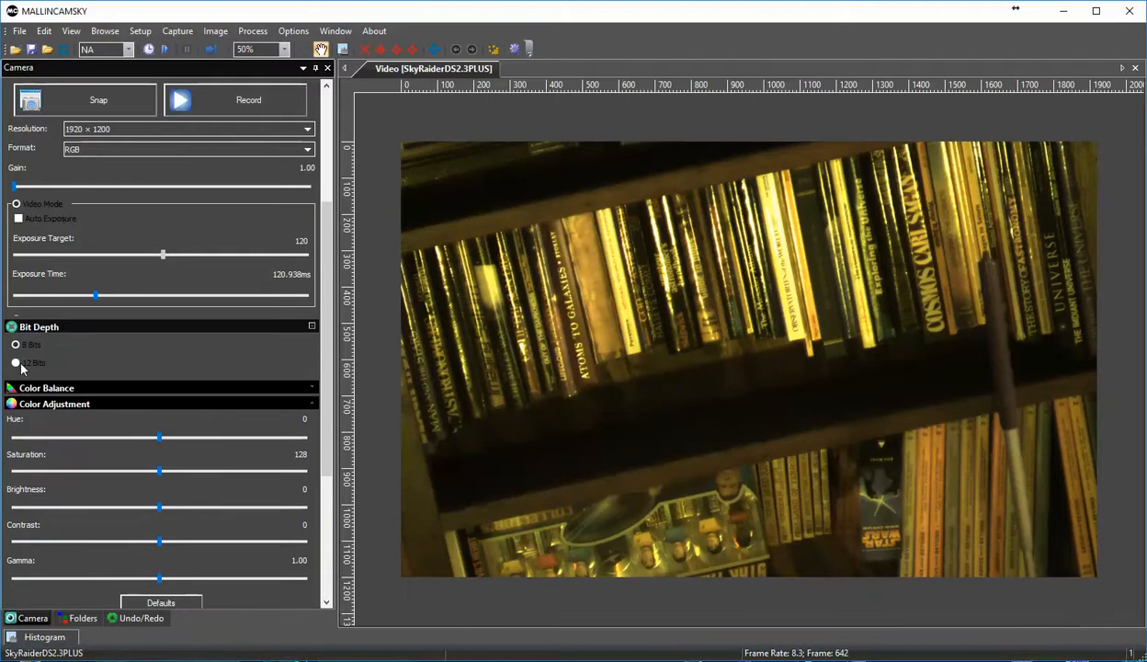
{"action": "left_click", "coordinate": [15, 364]}
{"action": "left_click", "coordinate": [11, 330]}
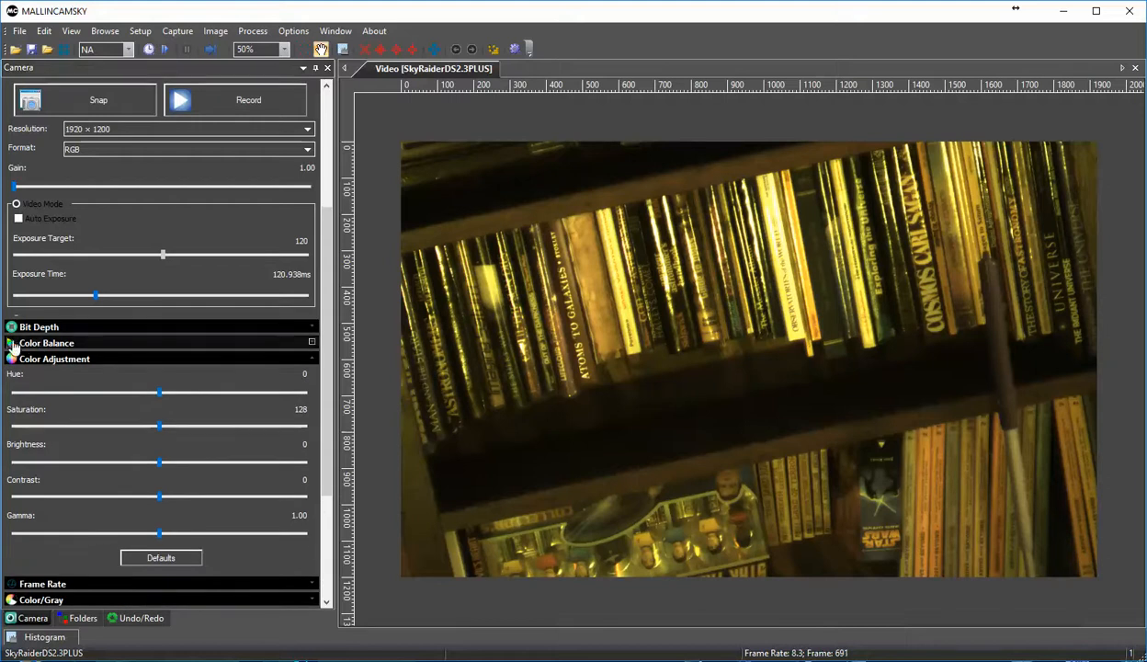
Step: Try a red color balance of 54 and a lower green level, and restore the color balance defaults
{"action": "left_click", "coordinate": [10, 344]}
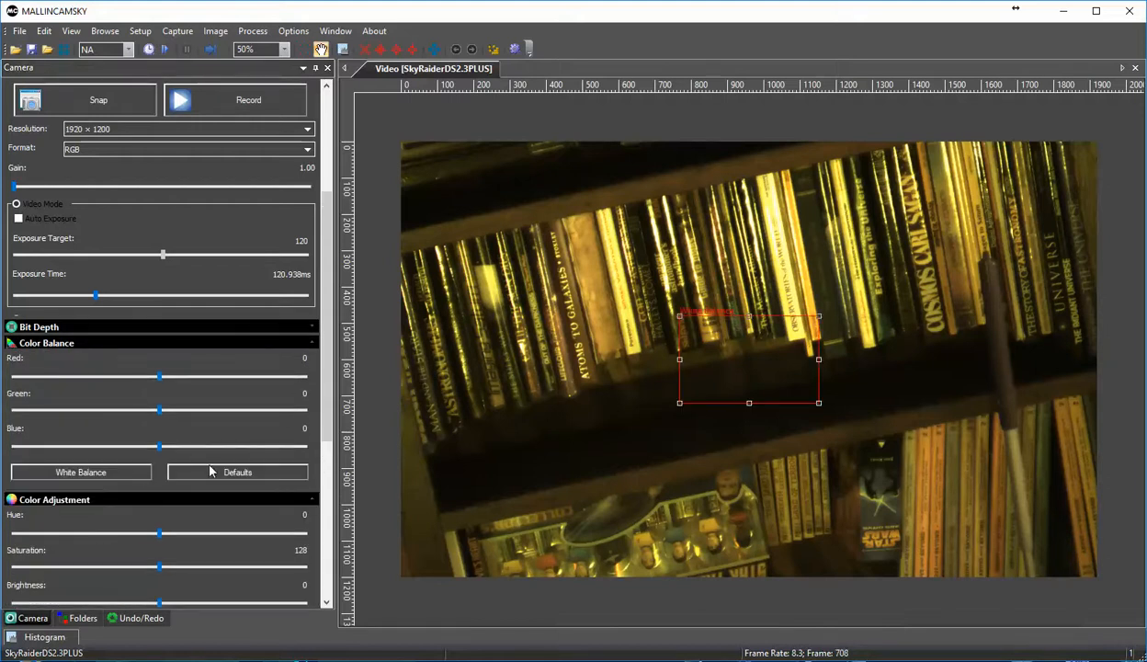
{"action": "left_click", "coordinate": [237, 472]}
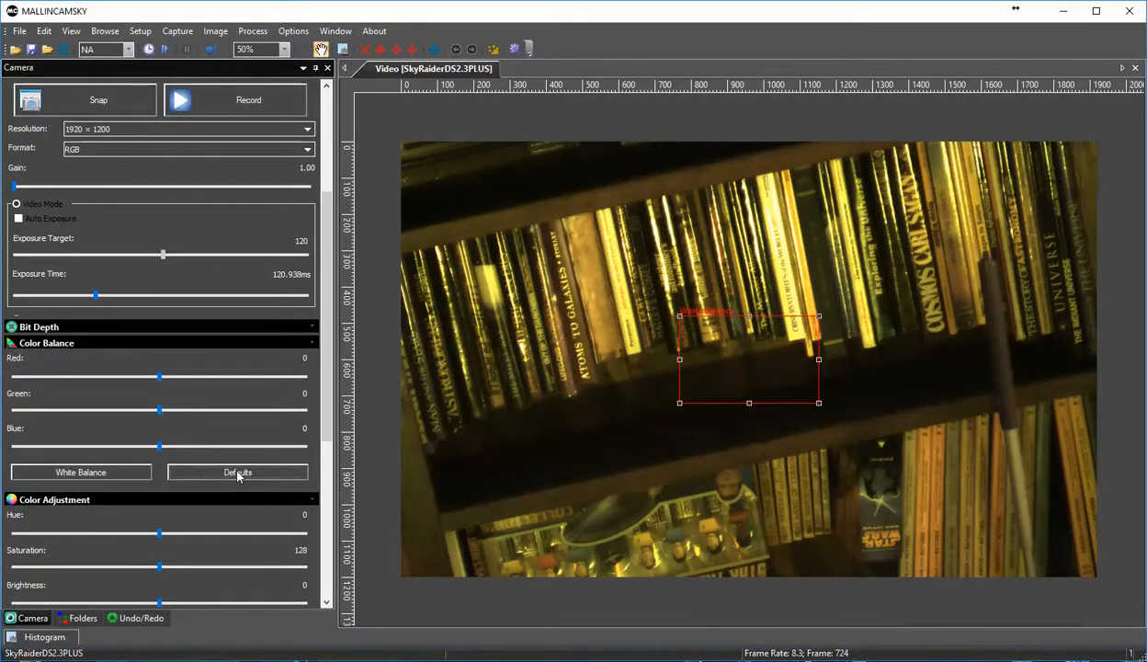
{"action": "left_click_drag", "start_coordinate": [157, 385], "coordinate": [220, 391]}
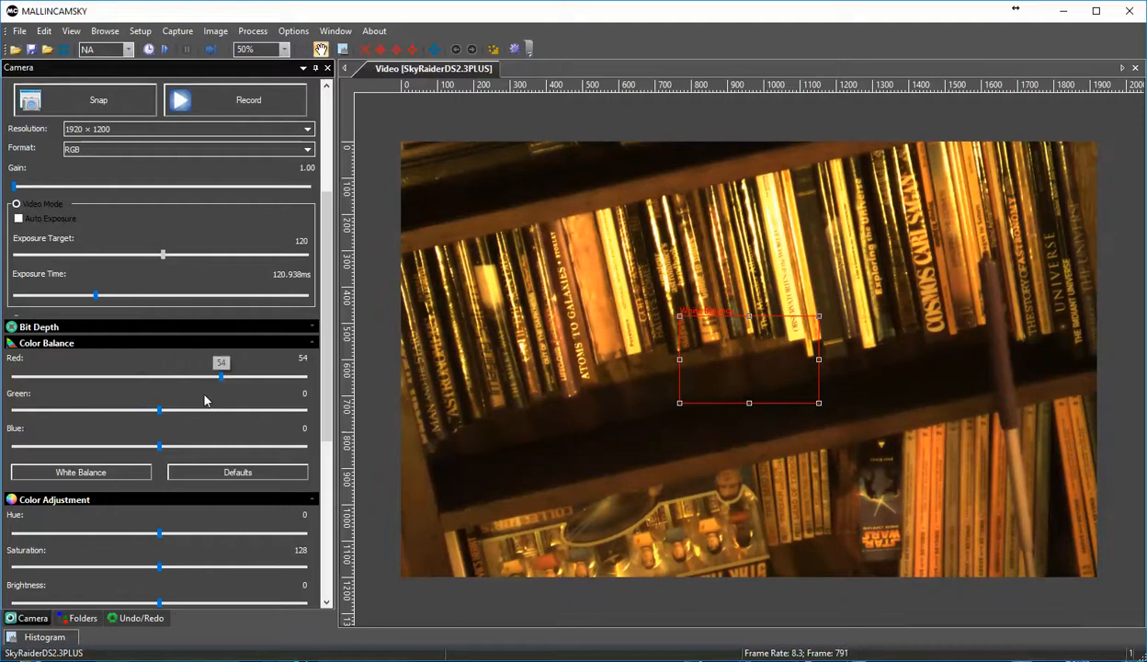
{"action": "left_click_drag", "start_coordinate": [159, 410], "coordinate": [110, 445]}
{"action": "left_click", "coordinate": [237, 474]}
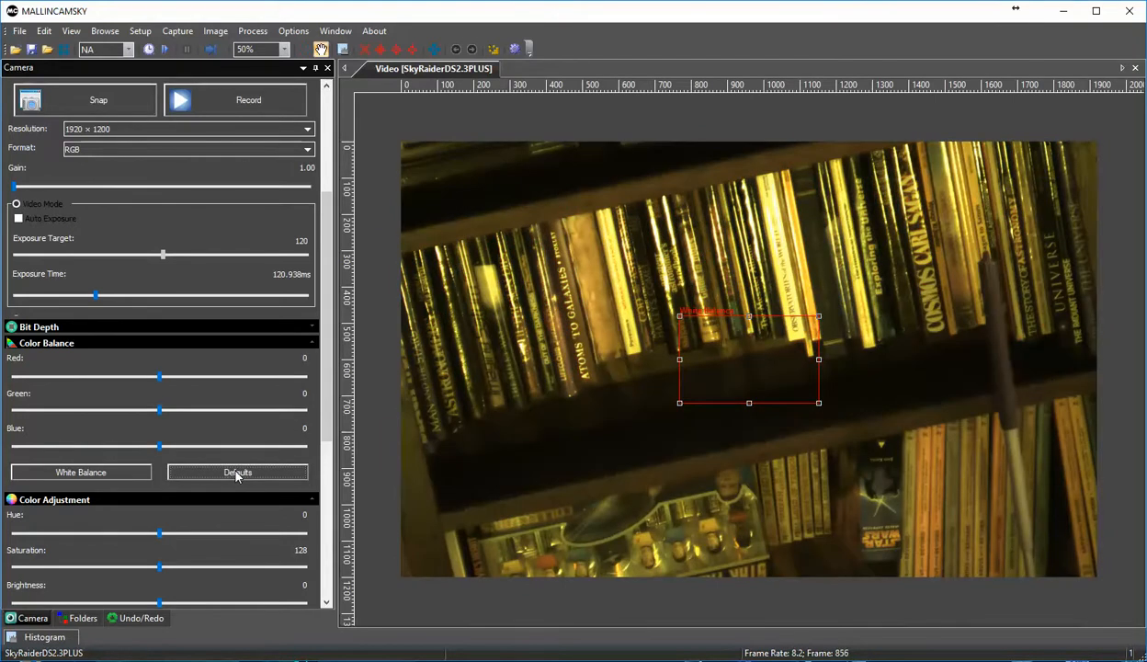
{"action": "left_click", "coordinate": [13, 345]}
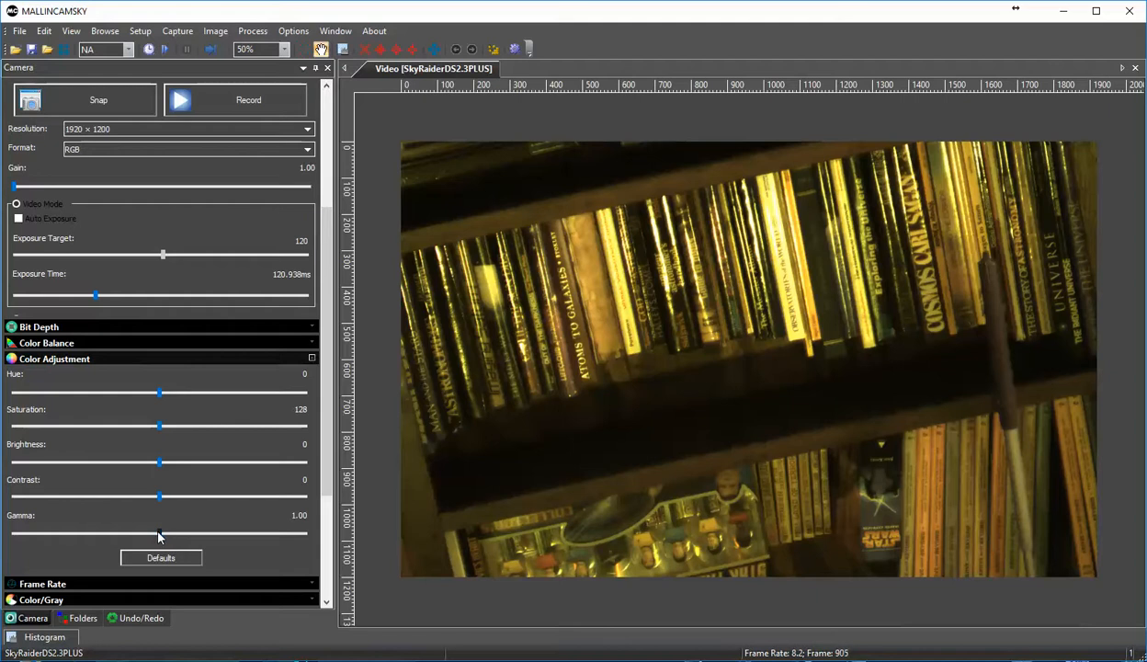
Step: Try gamma 0.96, contrast -9, brightness 1 and reduced saturation and hue on the live image, and restore the color adjustment defaults
{"action": "left_click_drag", "start_coordinate": [159, 535], "coordinate": [162, 462]}
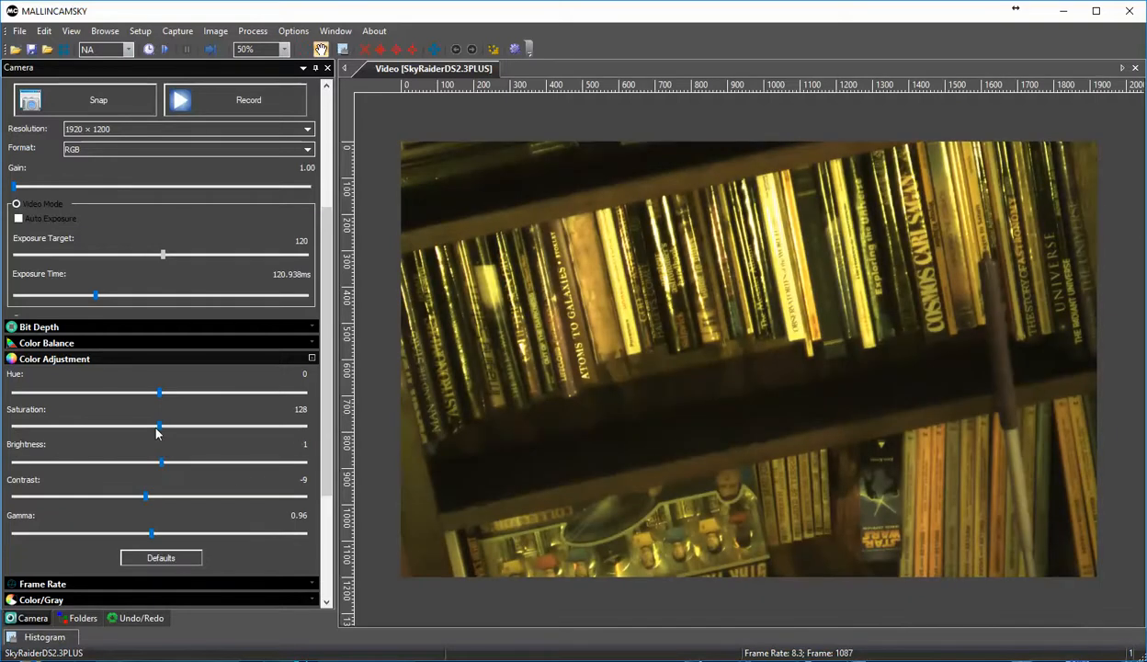
{"action": "left_click", "coordinate": [159, 427]}
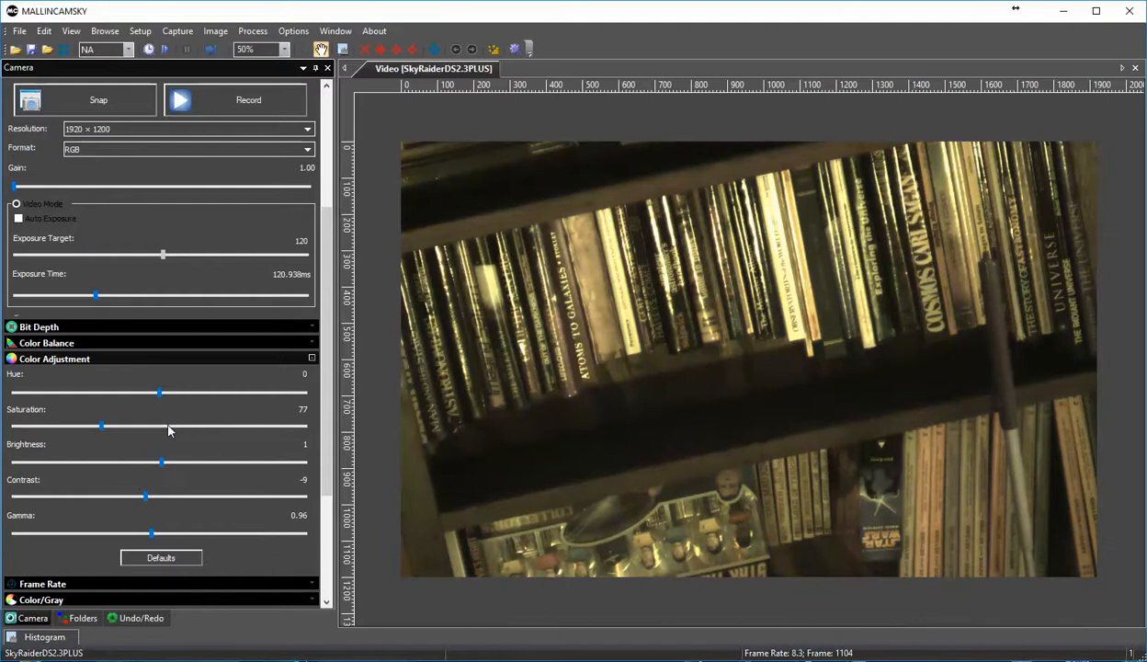
{"action": "left_click_drag", "start_coordinate": [101, 427], "coordinate": [75, 429]}
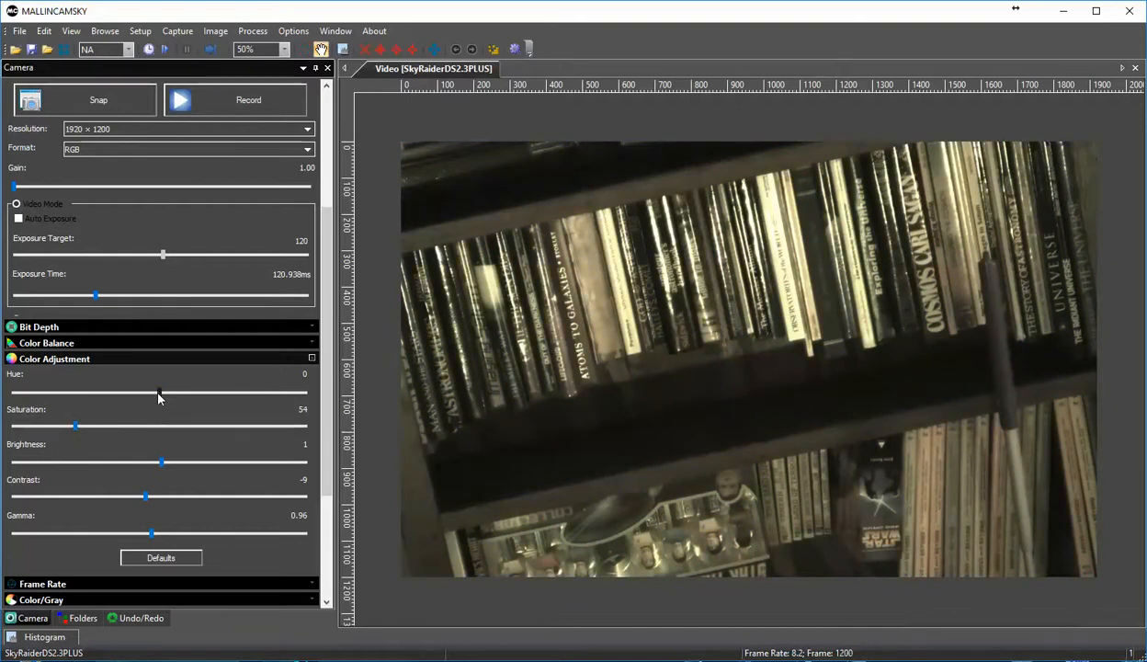
{"action": "mouse_move", "coordinate": [158, 395]}
{"action": "left_mouse_down"}
{"action": "mouse_move", "coordinate": [259, 402]}
{"action": "mouse_move", "coordinate": [70, 411]}
{"action": "mouse_move", "coordinate": [78, 396]}
{"action": "mouse_move", "coordinate": [151, 406]}
{"action": "left_mouse_up"}
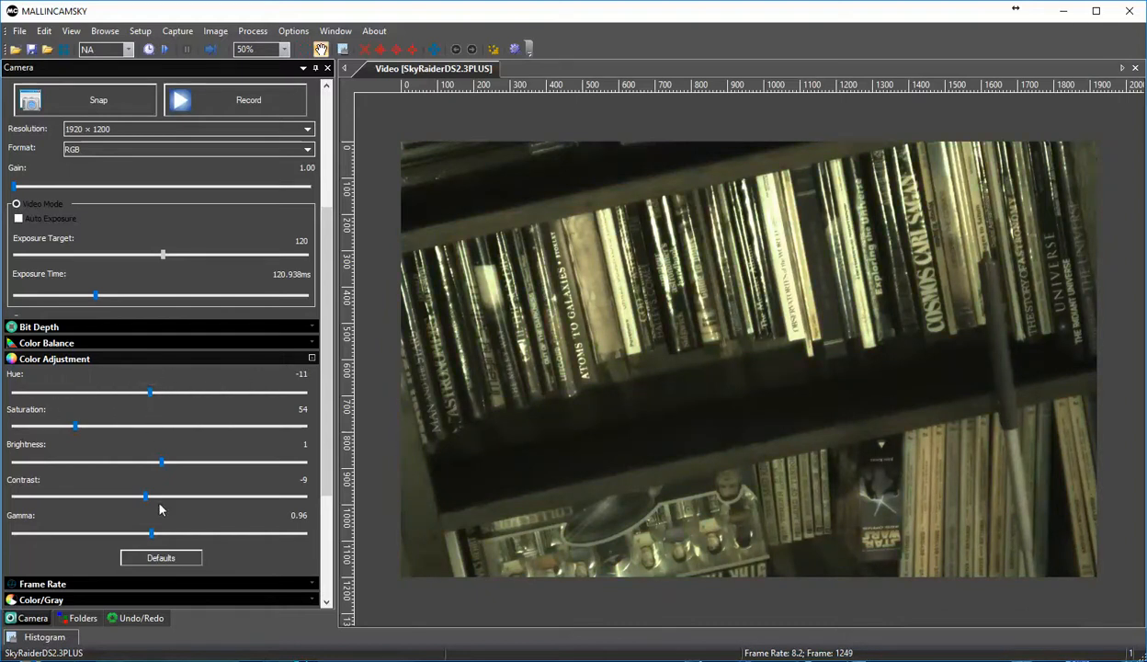
{"action": "left_click", "coordinate": [159, 557]}
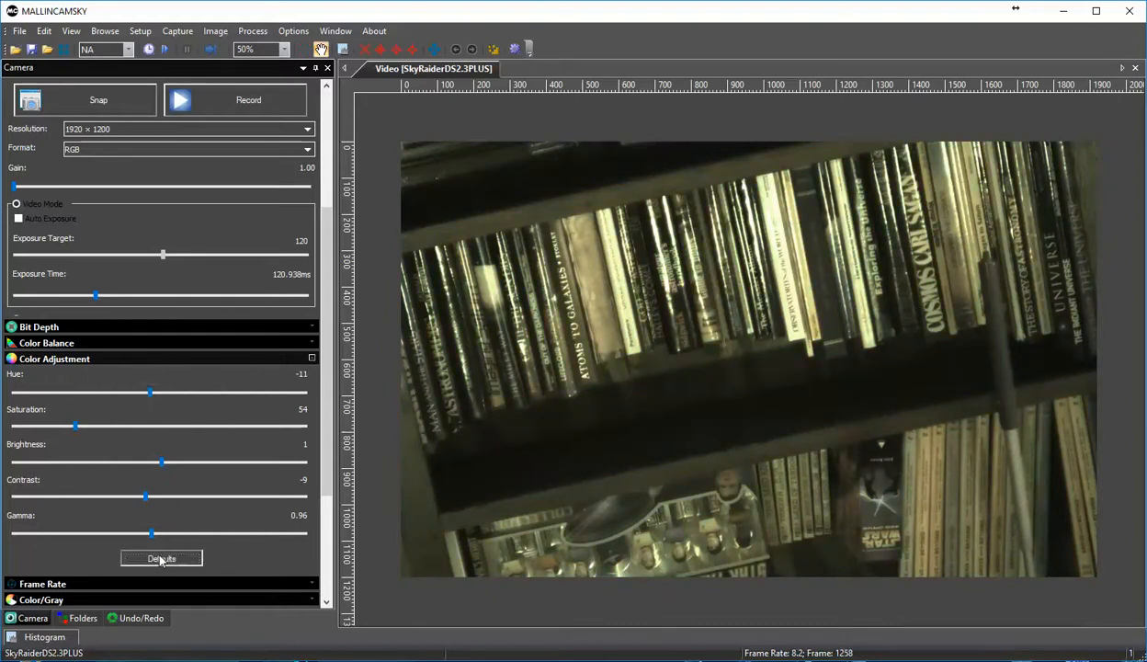
{"action": "left_click", "coordinate": [13, 359]}
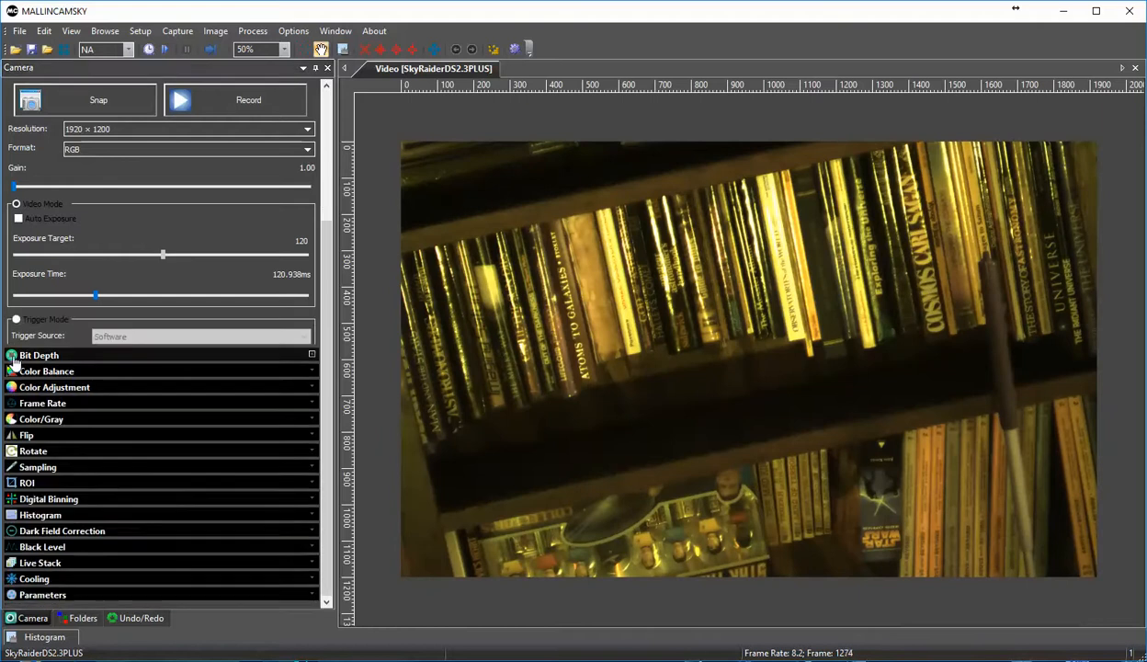
Step: Try the lowest frame rate for the live video and set it to the highest level
{"action": "left_click", "coordinate": [13, 408]}
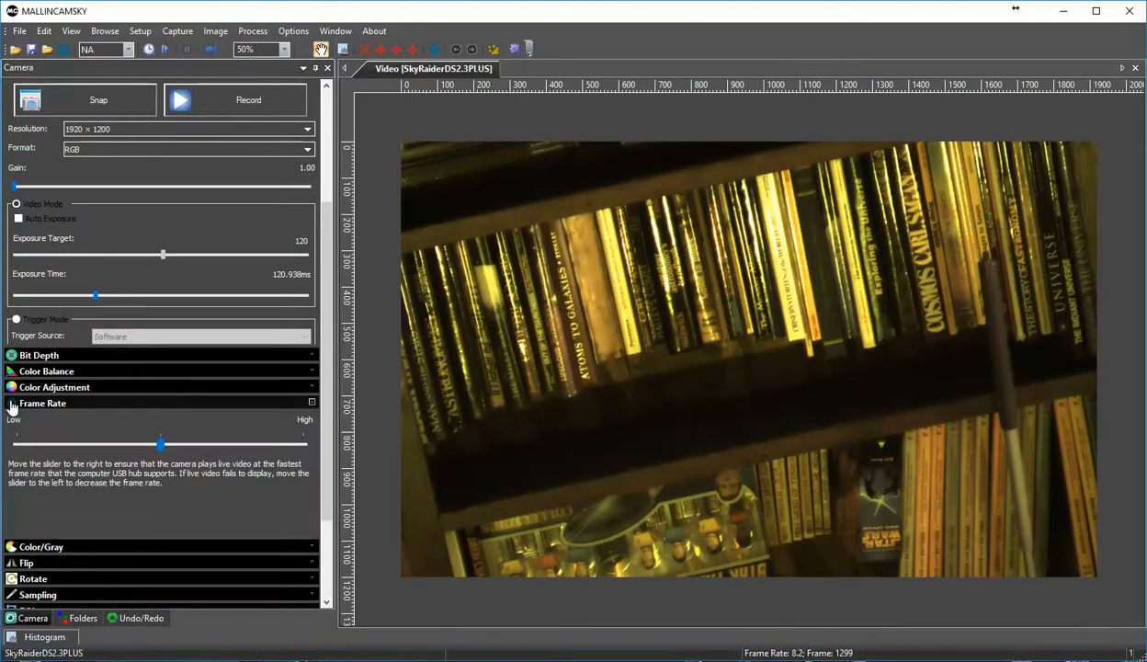
{"action": "left_click_drag", "start_coordinate": [161, 443], "coordinate": [17, 443]}
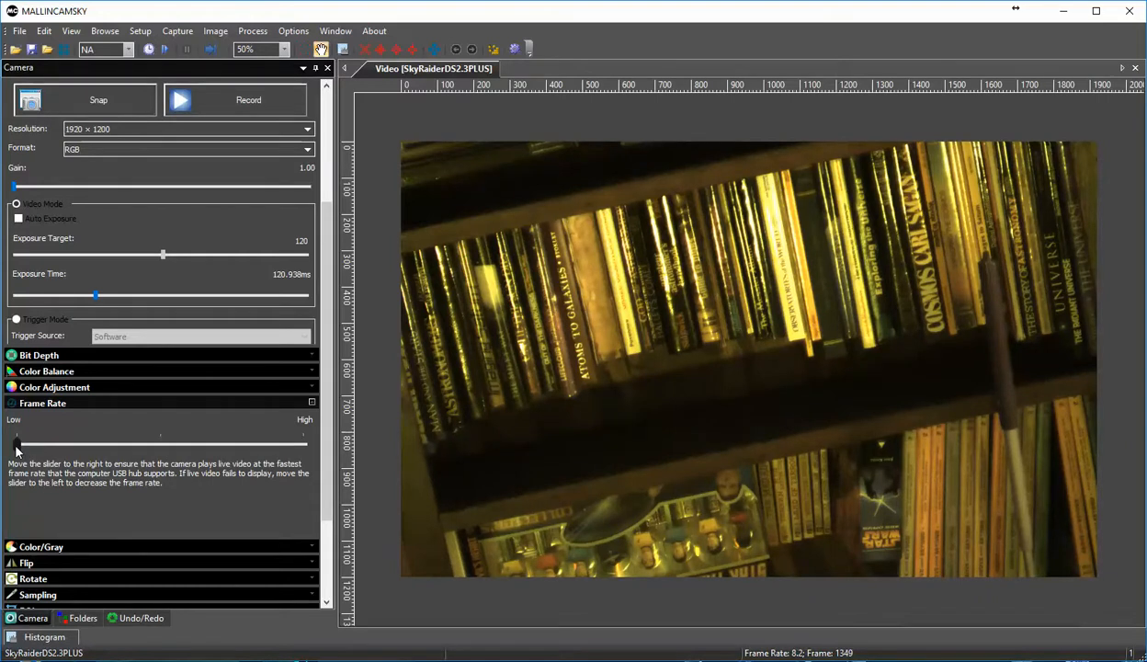
{"action": "left_click_drag", "start_coordinate": [17, 443], "coordinate": [303, 444]}
{"action": "left_click", "coordinate": [11, 403]}
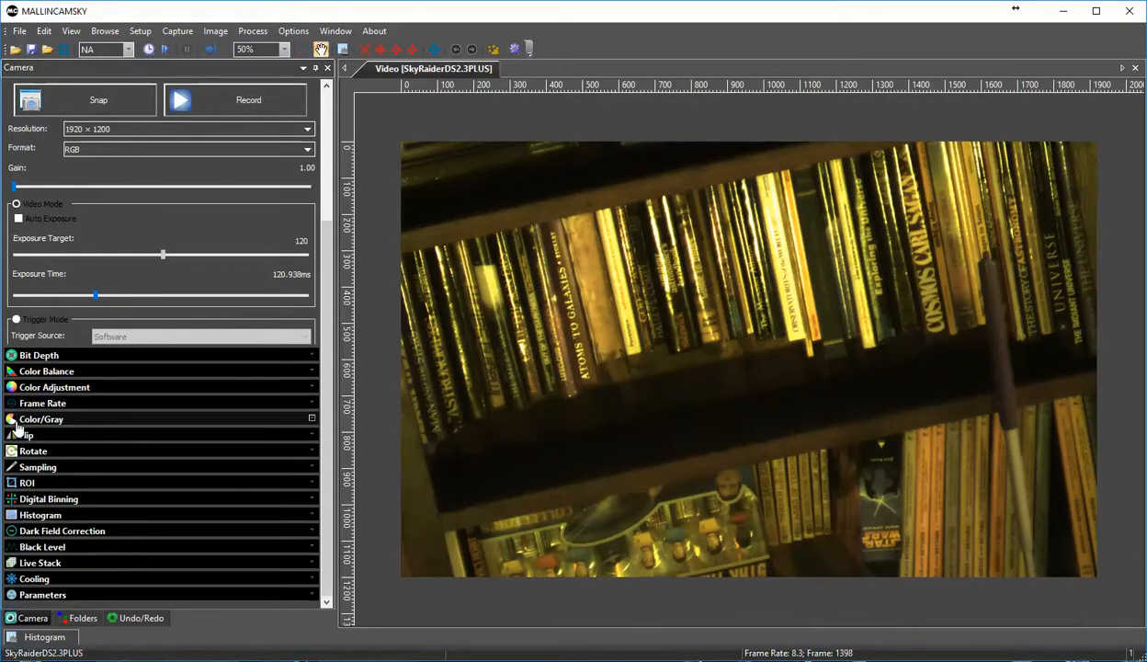
Step: Try the gray display mode for the live image and return it to color
{"action": "left_click", "coordinate": [16, 423]}
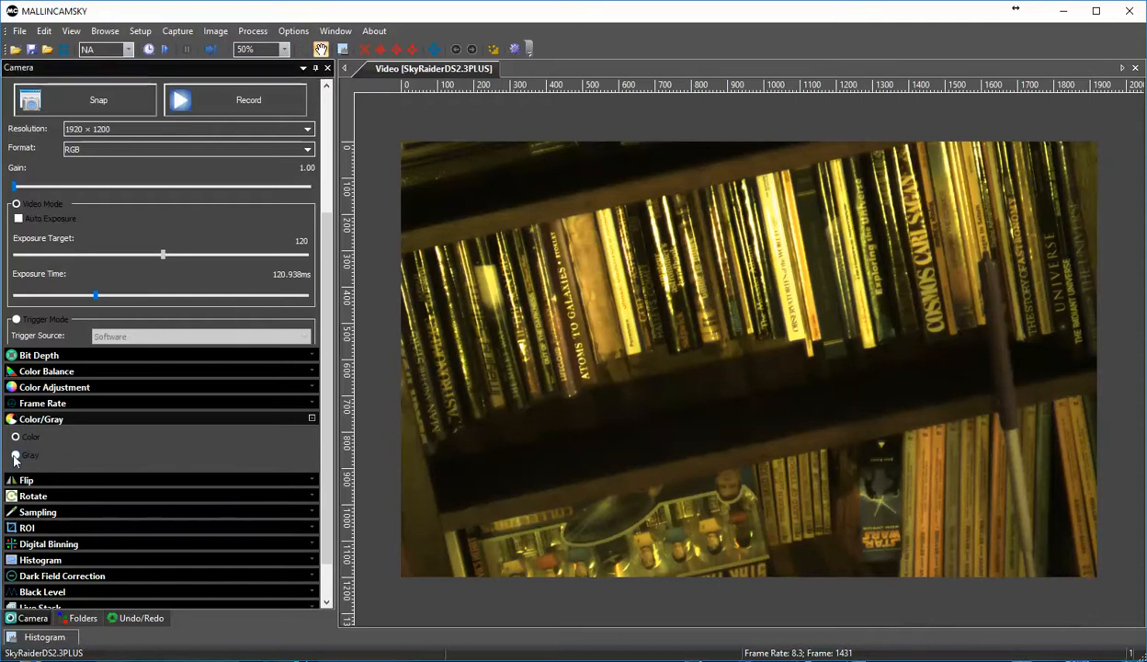
{"action": "left_click", "coordinate": [17, 455]}
{"action": "left_click", "coordinate": [16, 438]}
{"action": "left_click", "coordinate": [15, 419]}
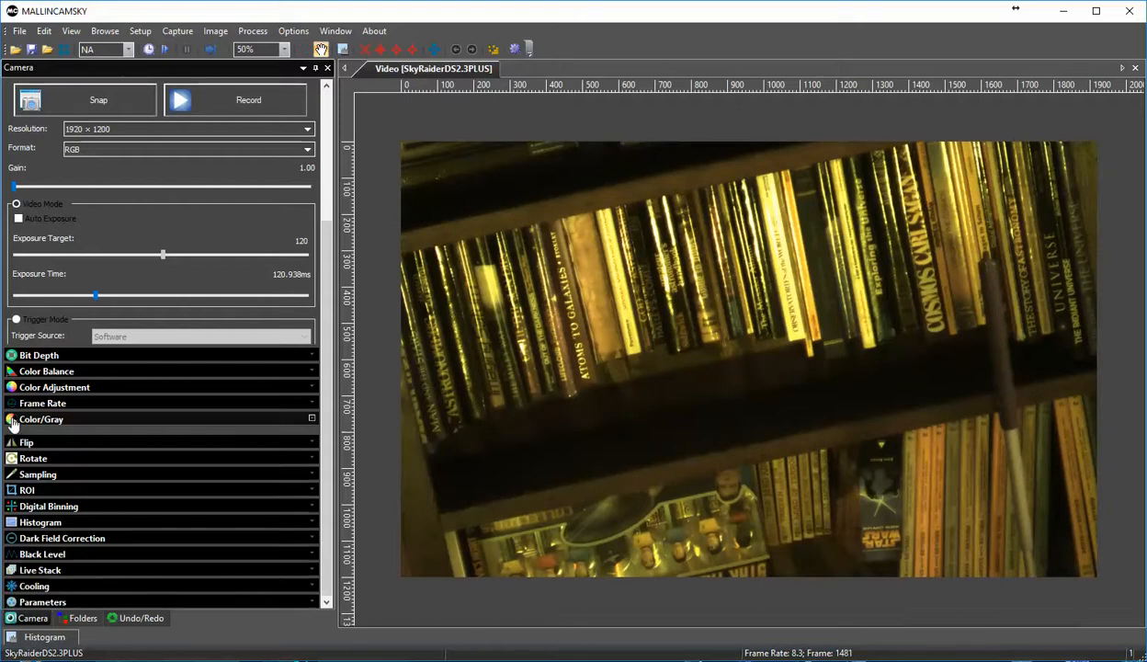
Step: Flip the live camera image both horizontally and vertically
{"action": "left_click", "coordinate": [13, 437]}
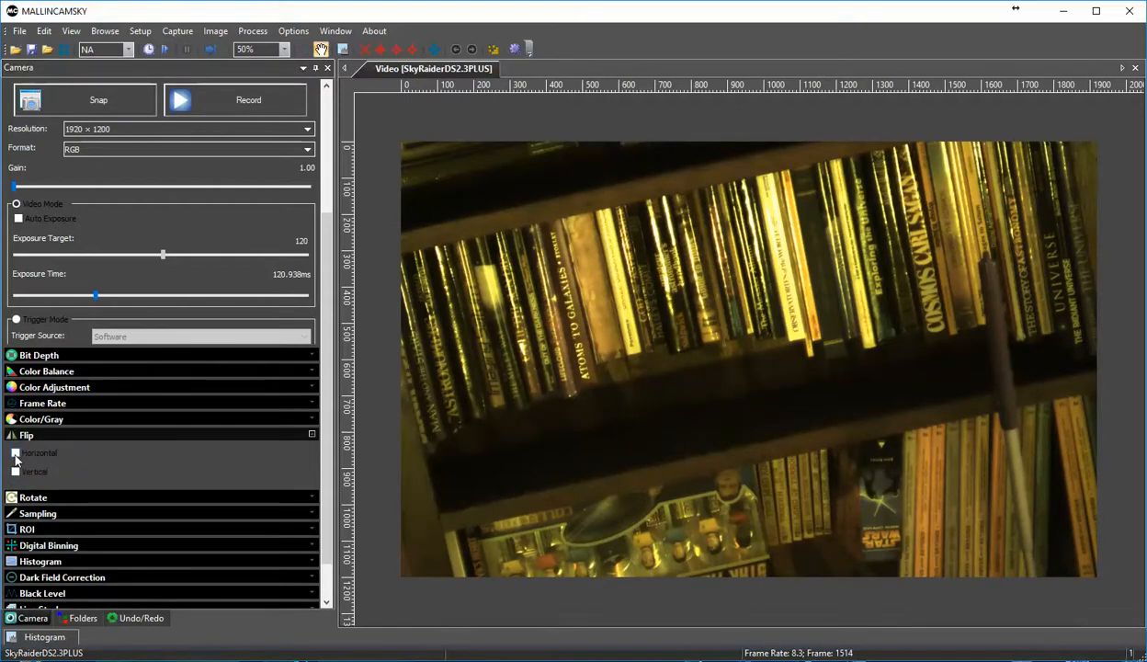
{"action": "left_click", "coordinate": [15, 455]}
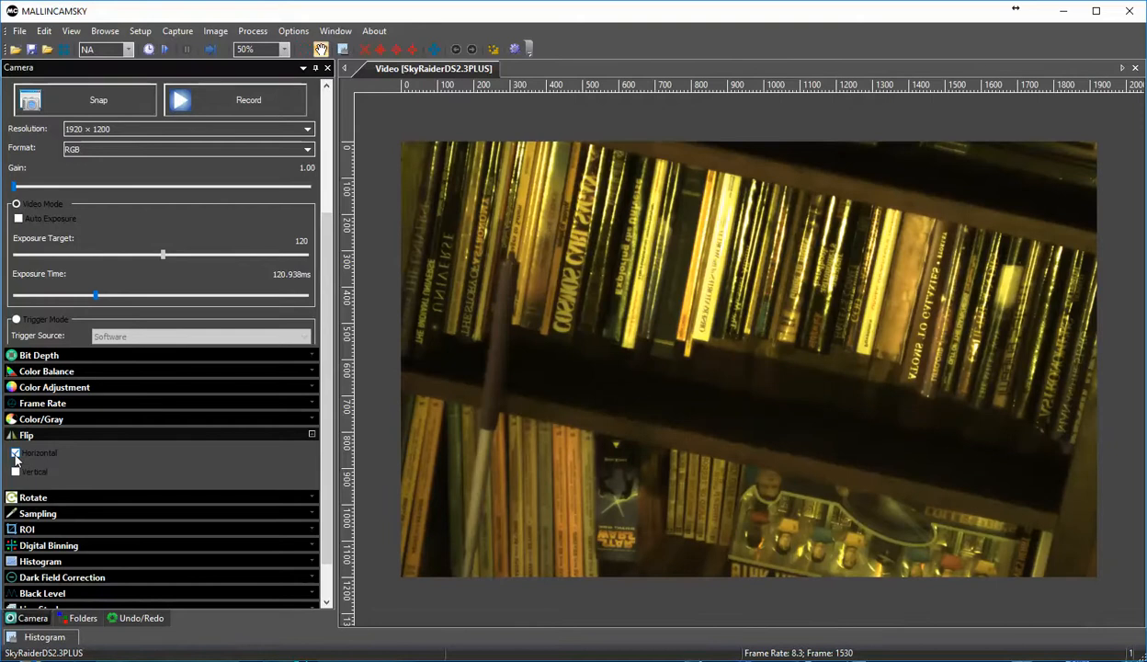
{"action": "left_click", "coordinate": [15, 473]}
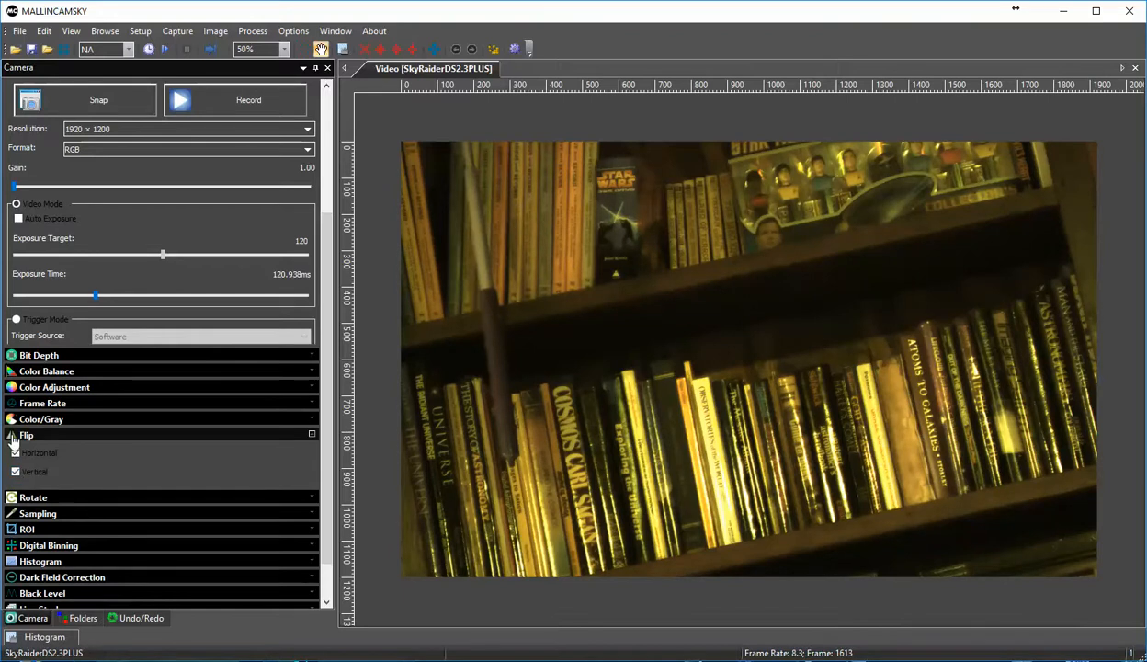
{"action": "left_click", "coordinate": [13, 440]}
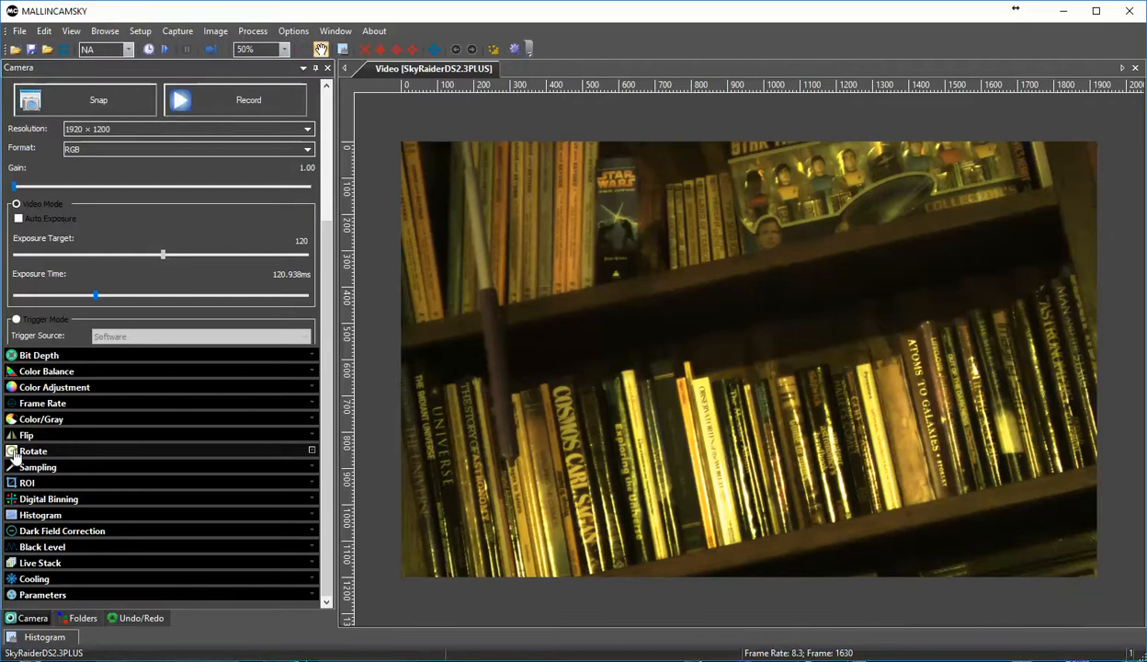
Step: Try rotating the live image by 90°, 180° and 270°, and return the rotation to 0°
{"action": "left_click", "coordinate": [14, 451]}
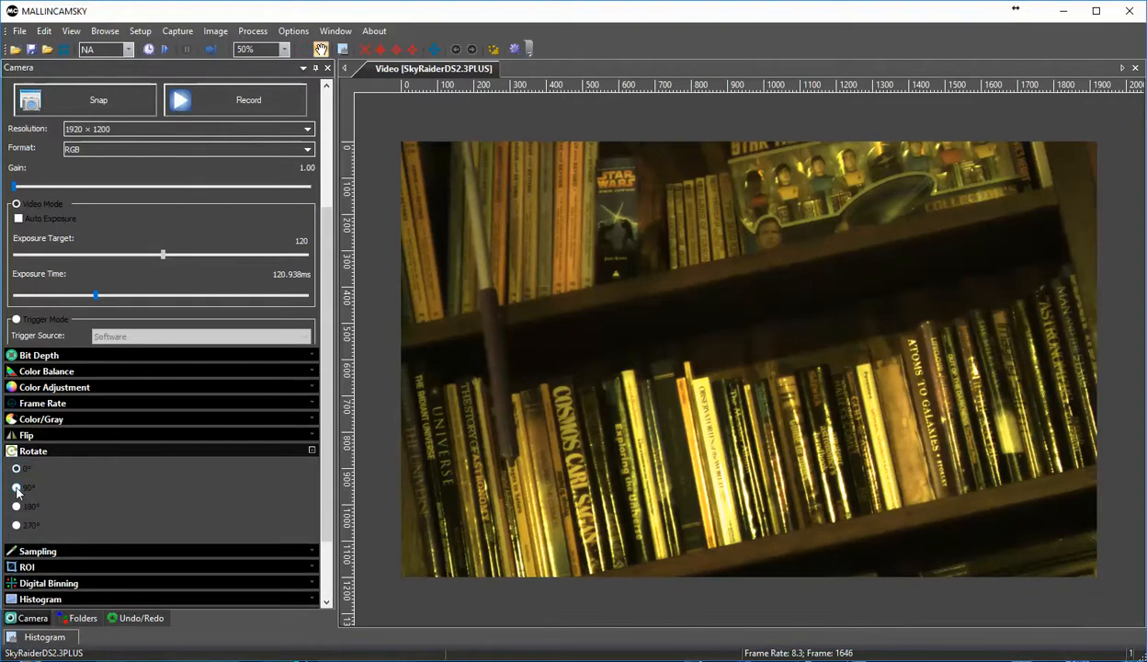
{"action": "left_click", "coordinate": [17, 489]}
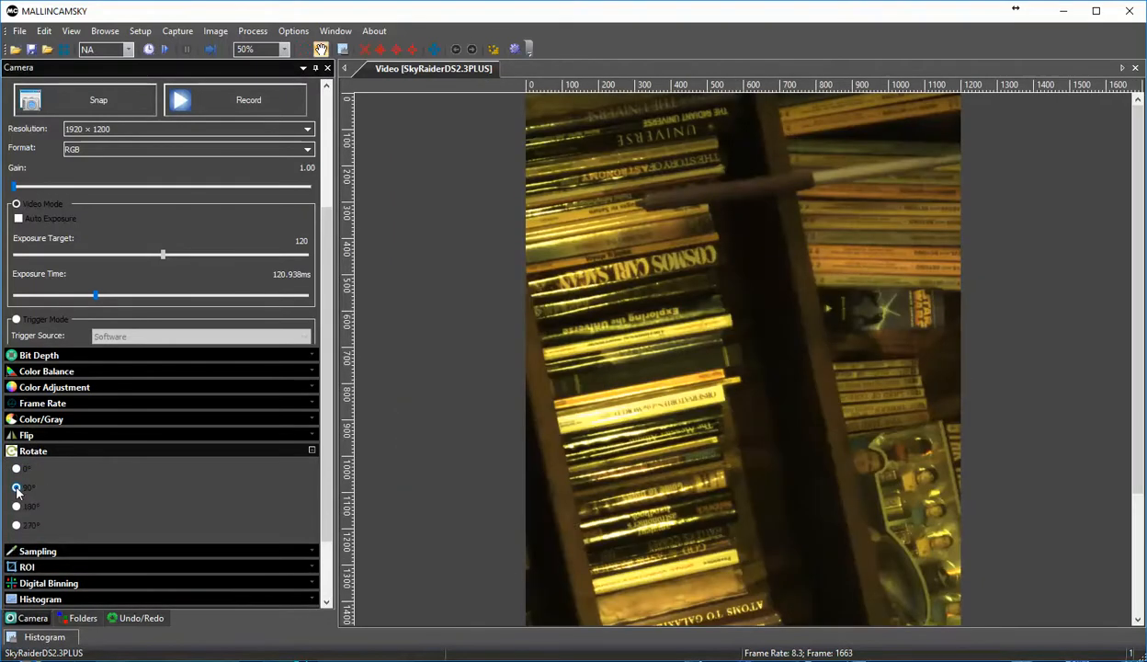
{"action": "left_click", "coordinate": [17, 507]}
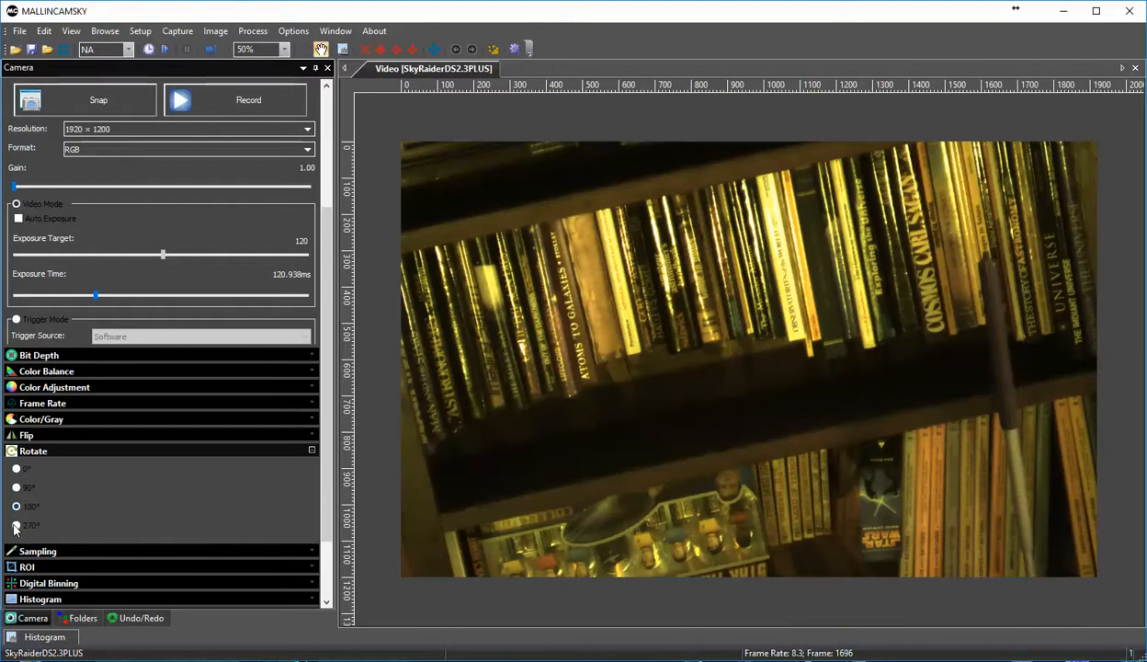
{"action": "left_click", "coordinate": [16, 529]}
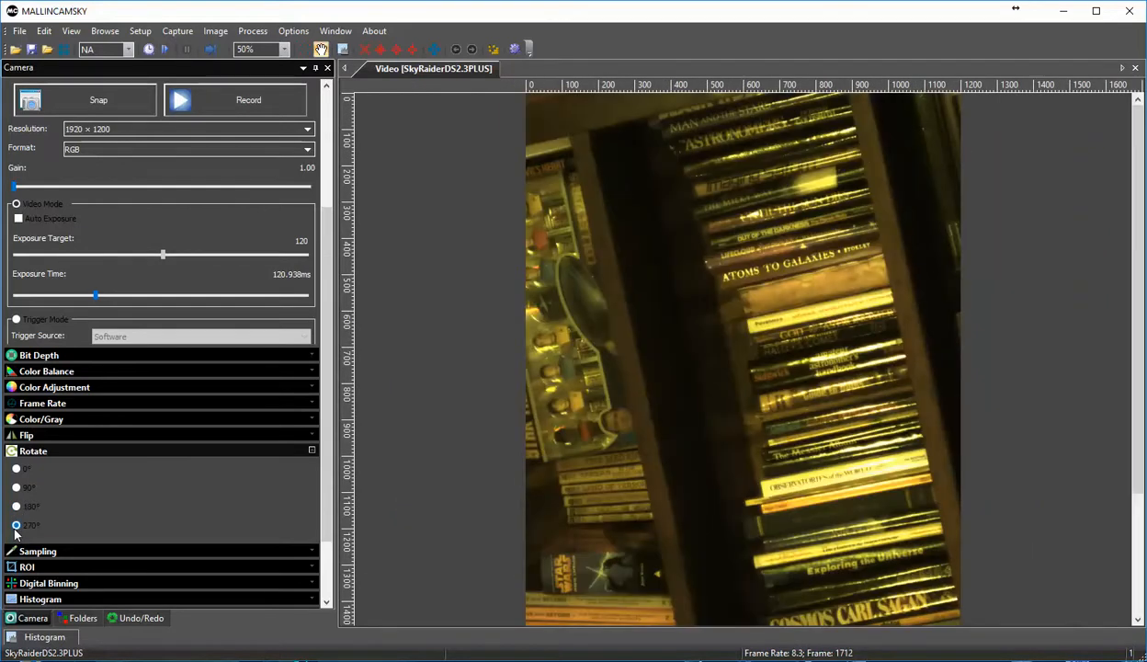
{"action": "left_click", "coordinate": [16, 470]}
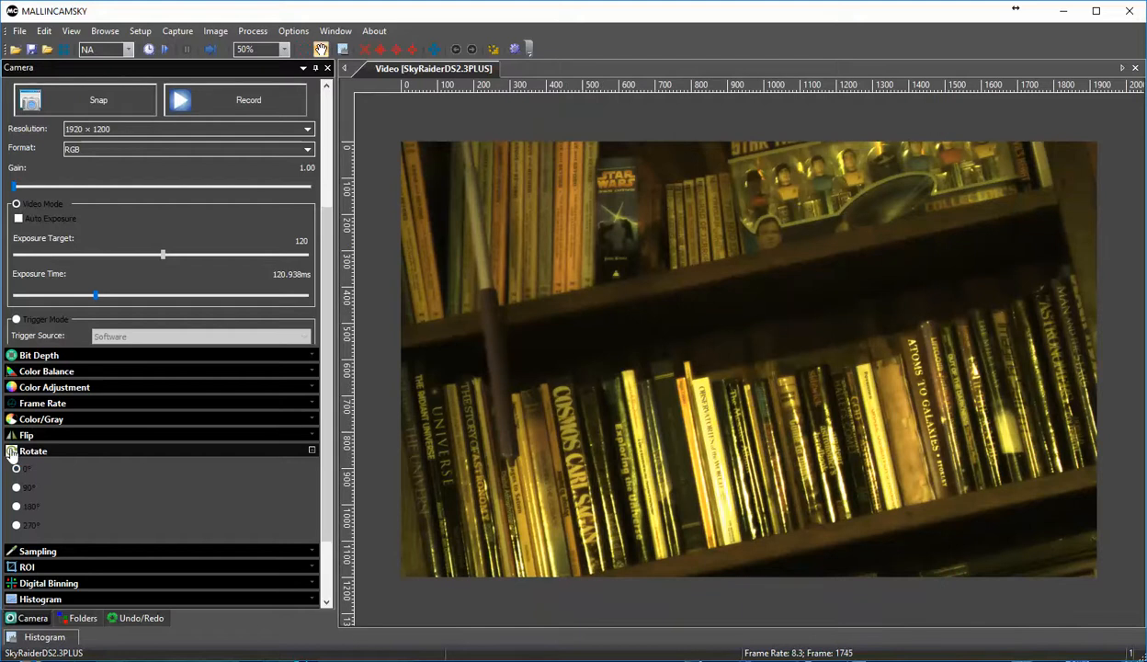
{"action": "left_click", "coordinate": [11, 451]}
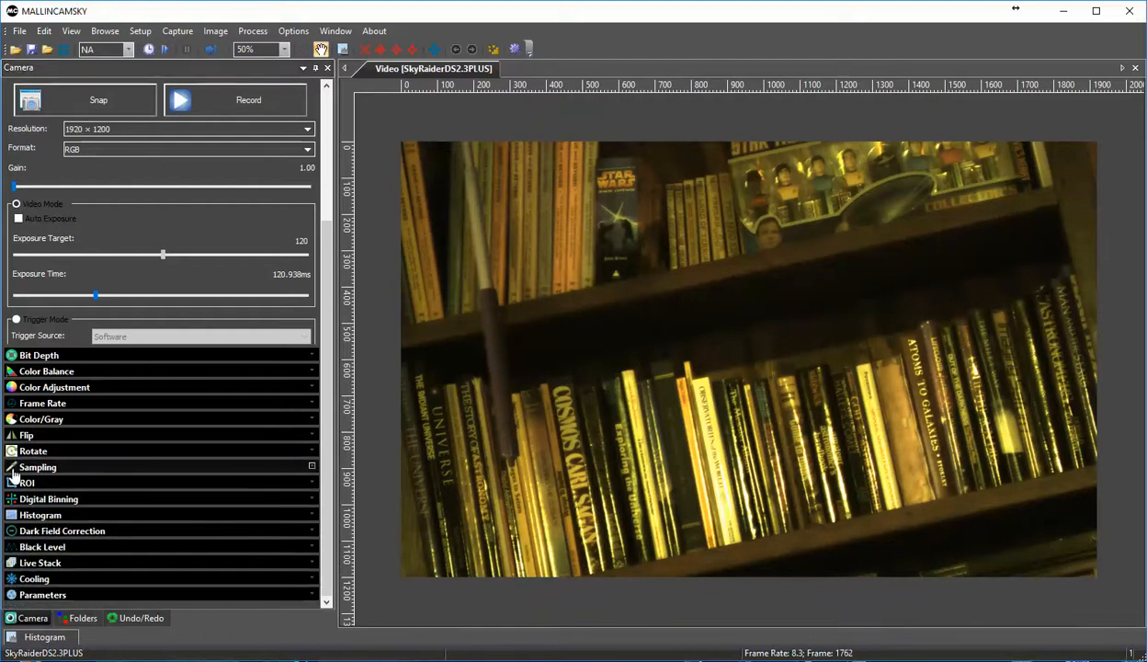
Step: Look at the available Sampling options for the camera
{"action": "left_click", "coordinate": [14, 470]}
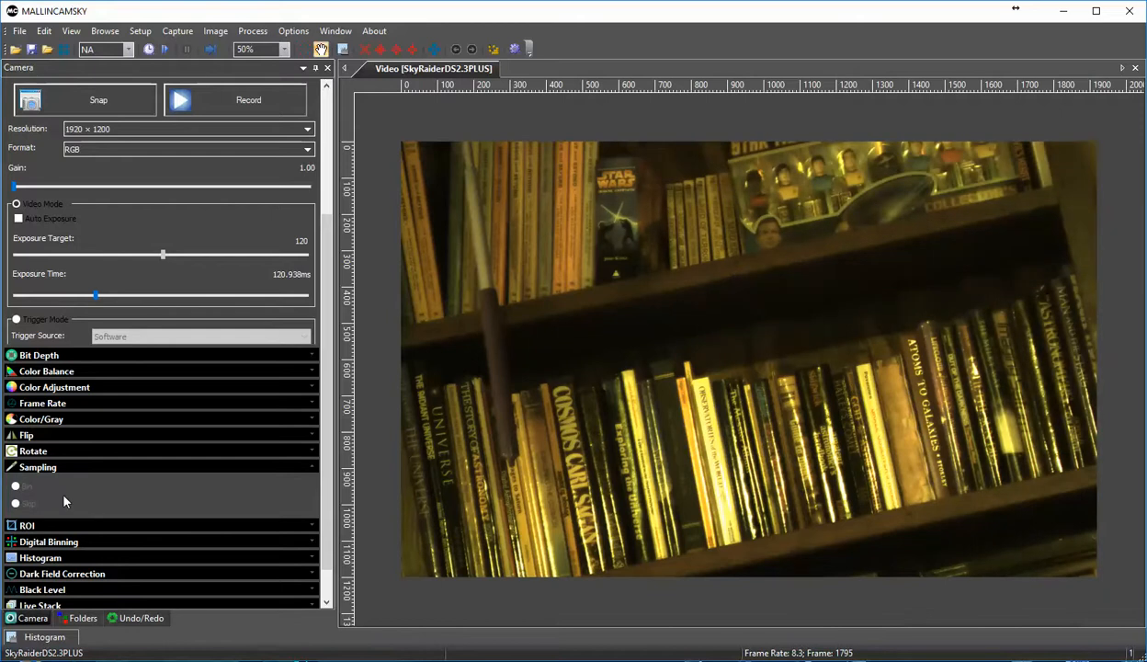
{"action": "left_click", "coordinate": [11, 469]}
Step: Shrink the region of interest on the live image from both sides and the top to part of the lower bookshelf
{"action": "left_click", "coordinate": [13, 484]}
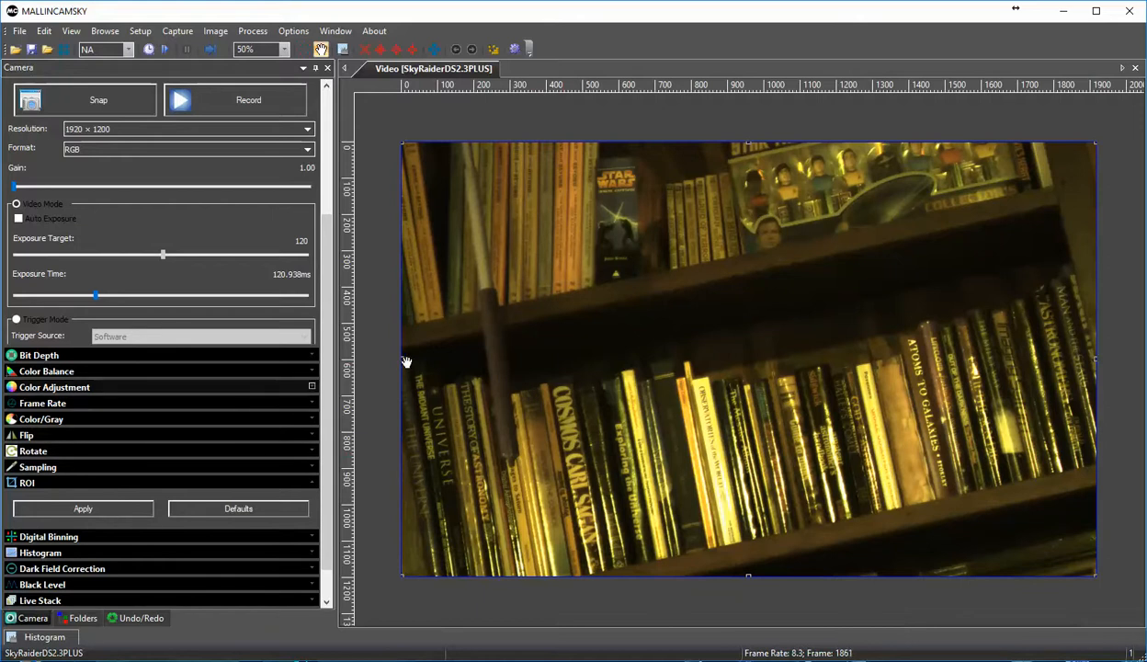
{"action": "left_click_drag", "start_coordinate": [402, 360], "coordinate": [617, 356]}
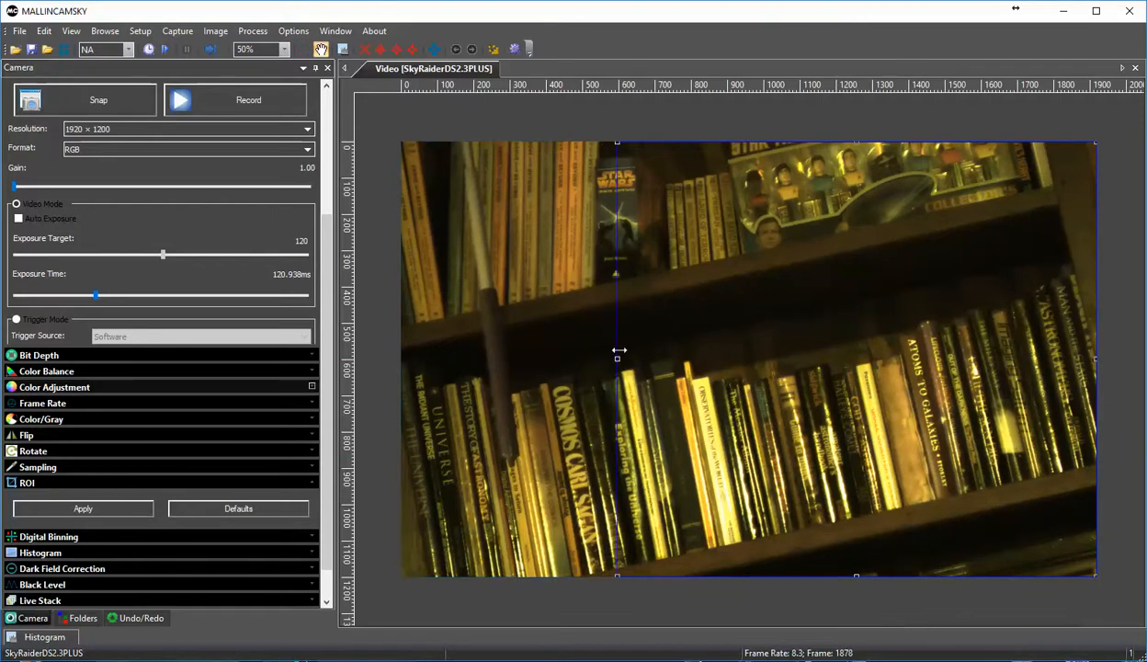
{"action": "left_click_drag", "start_coordinate": [1095, 358], "coordinate": [1001, 358]}
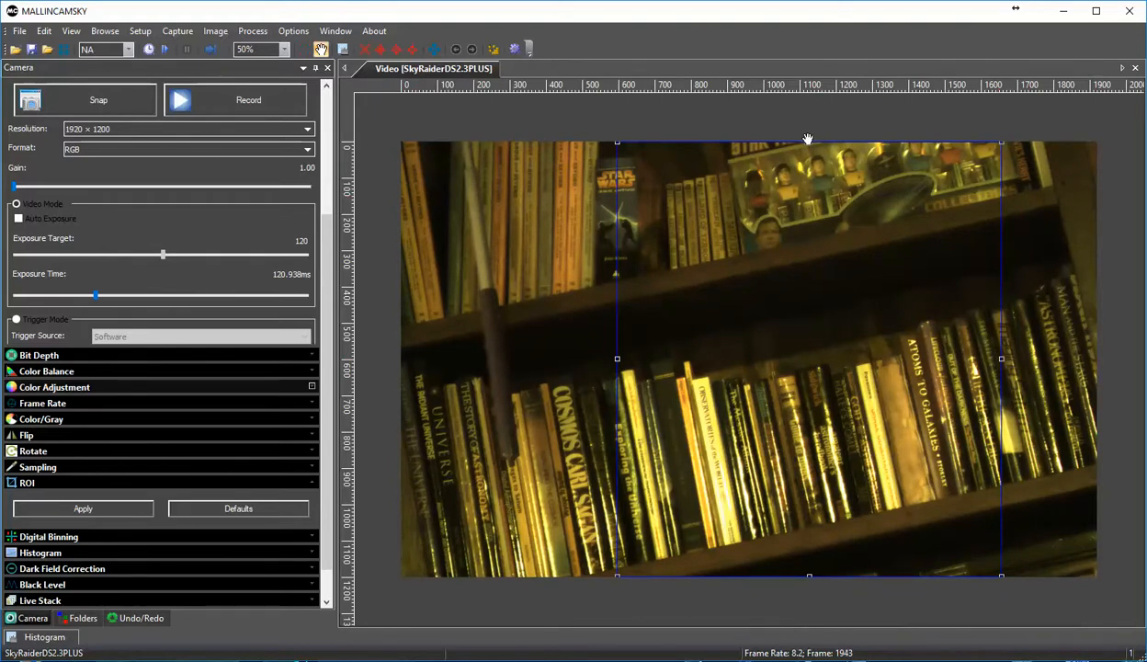
{"action": "left_click_drag", "start_coordinate": [811, 141], "coordinate": [811, 320]}
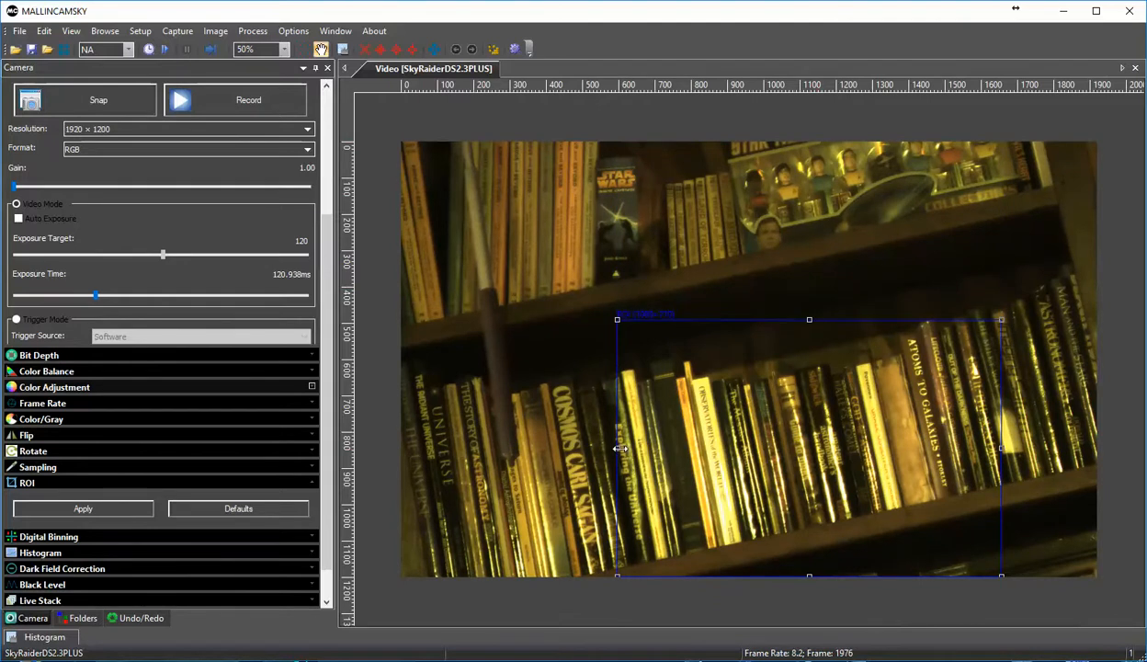
{"action": "left_click_drag", "start_coordinate": [618, 448], "coordinate": [743, 430]}
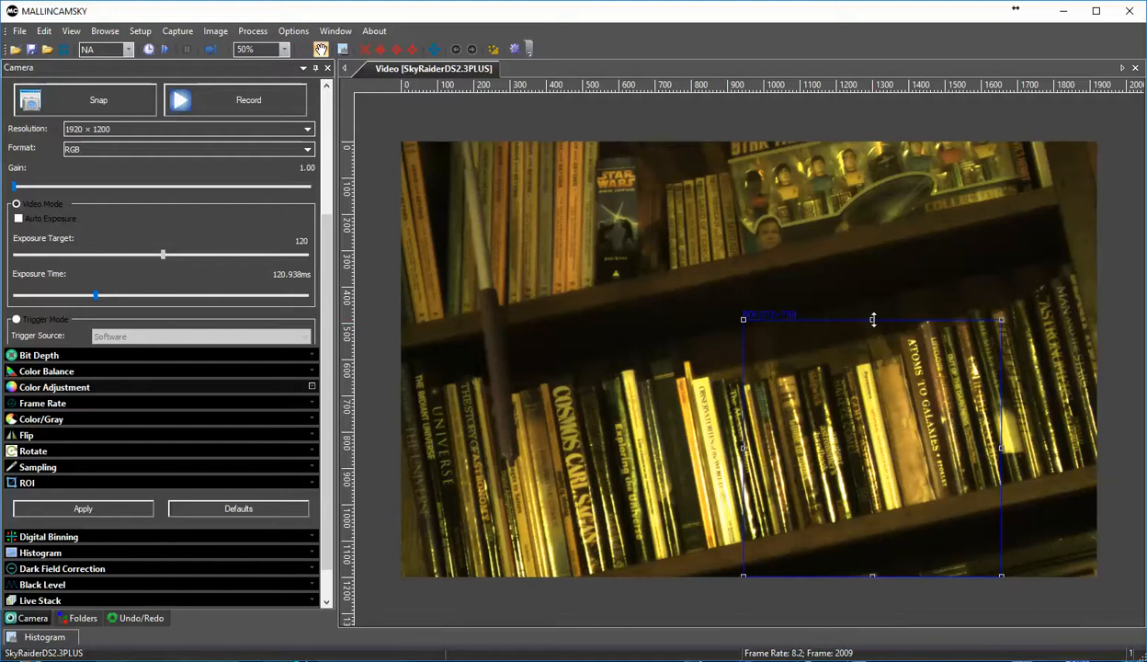
Step: Move the region of interest over the upper shelf's books and figures, shrink it to about 560 × 430 pixels, and apply it
{"action": "left_click_drag", "start_coordinate": [850, 424], "coordinate": [773, 246]}
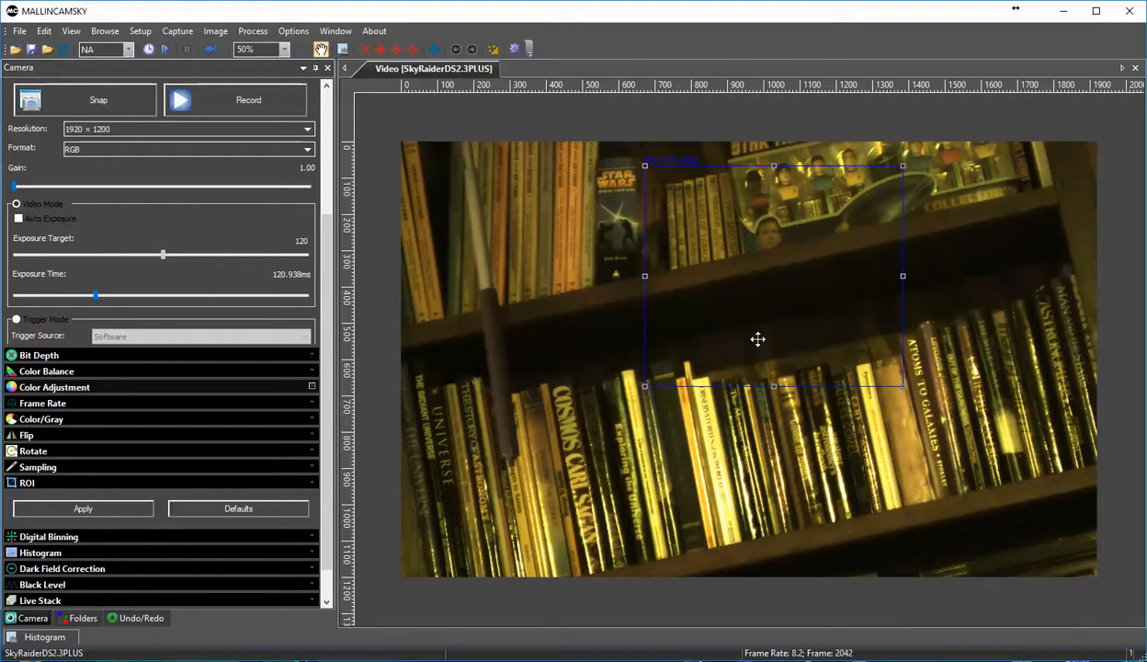
{"action": "left_click_drag", "start_coordinate": [774, 387], "coordinate": [756, 323]}
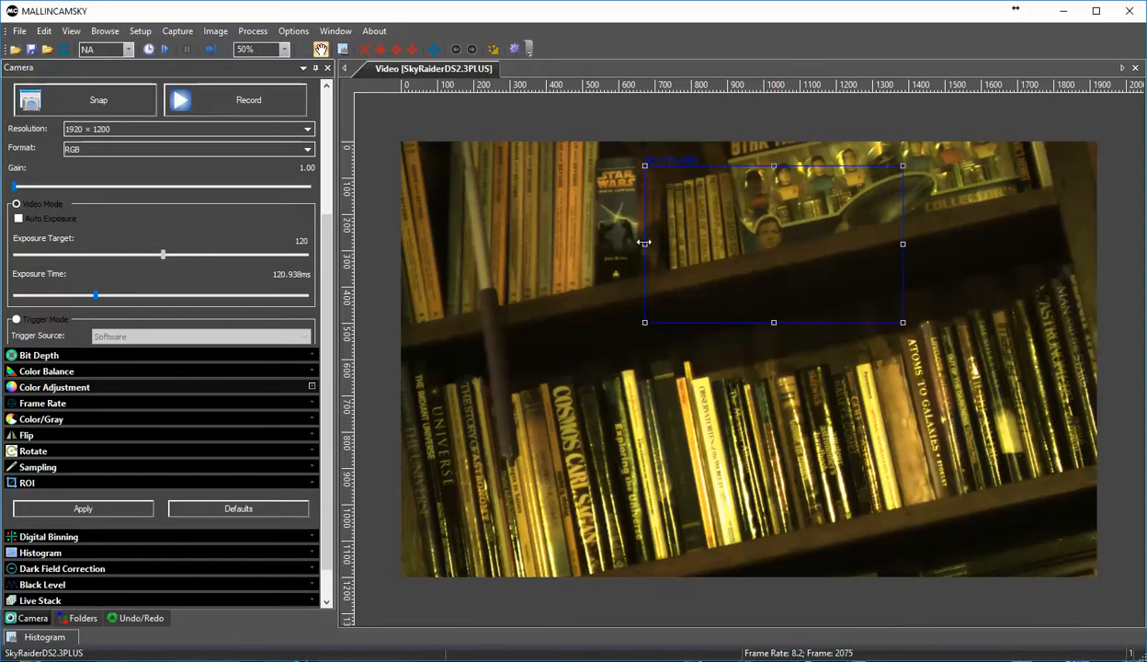
{"action": "left_click_drag", "start_coordinate": [645, 242], "coordinate": [701, 241]}
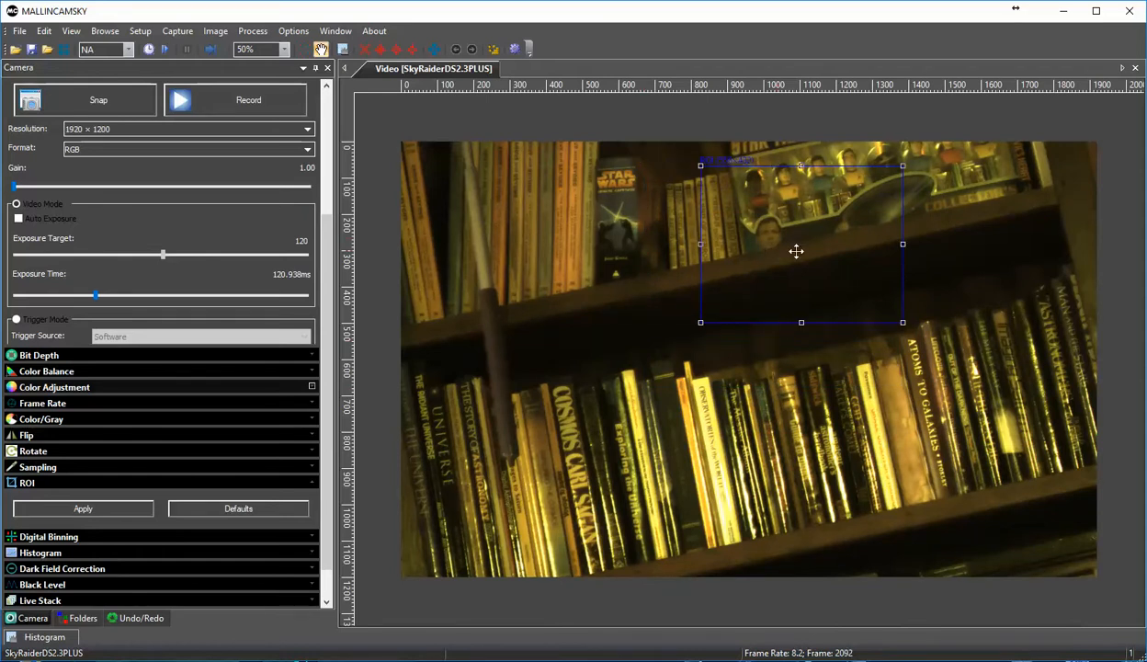
{"action": "left_click_drag", "start_coordinate": [796, 251], "coordinate": [775, 251]}
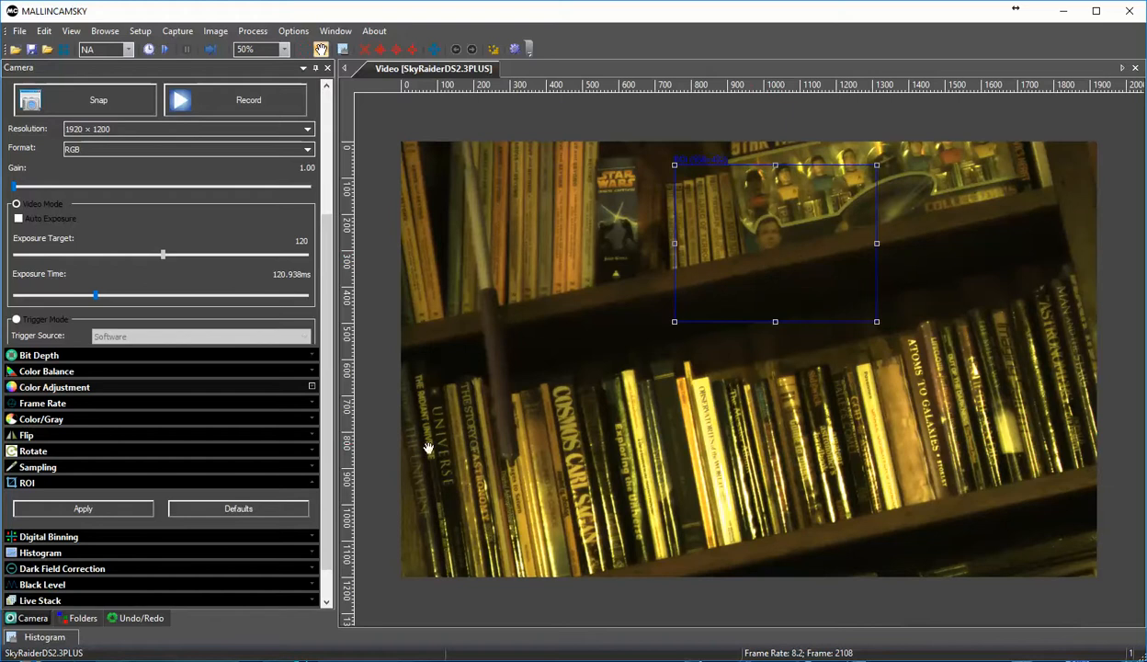
{"action": "left_click", "coordinate": [122, 513]}
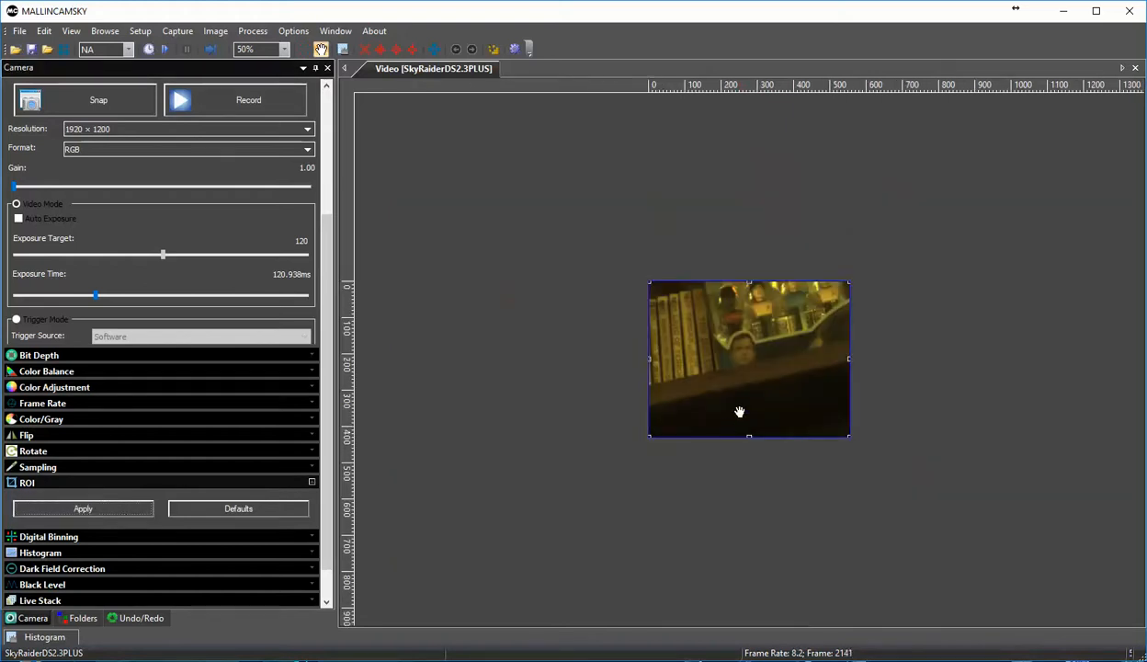
{"action": "scroll", "coordinate": [740, 412], "scroll_direction": "up", "scroll_amount": 6}
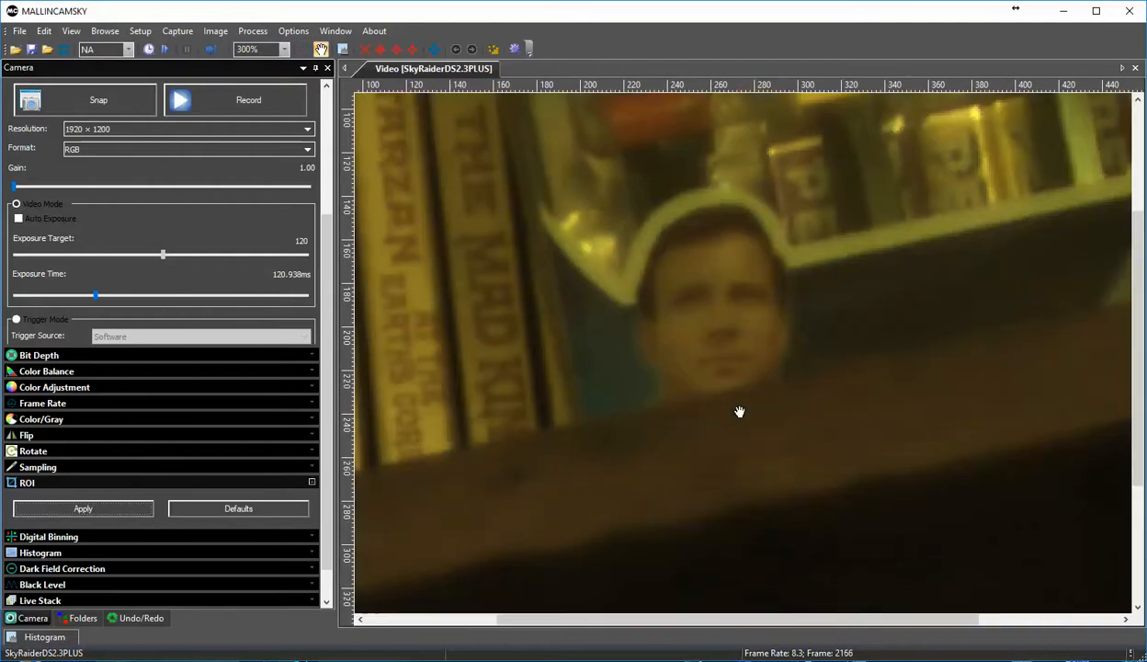
{"action": "scroll", "coordinate": [740, 412], "scroll_direction": "down", "scroll_amount": 3}
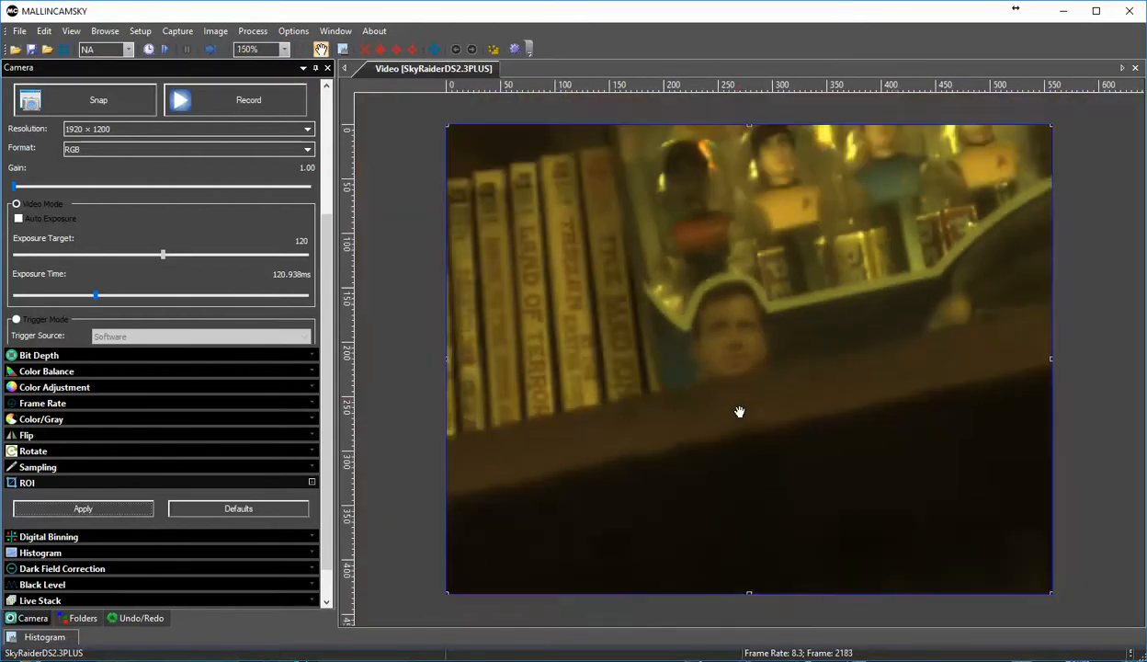
{"action": "scroll", "coordinate": [740, 412], "scroll_direction": "up", "scroll_amount": 1}
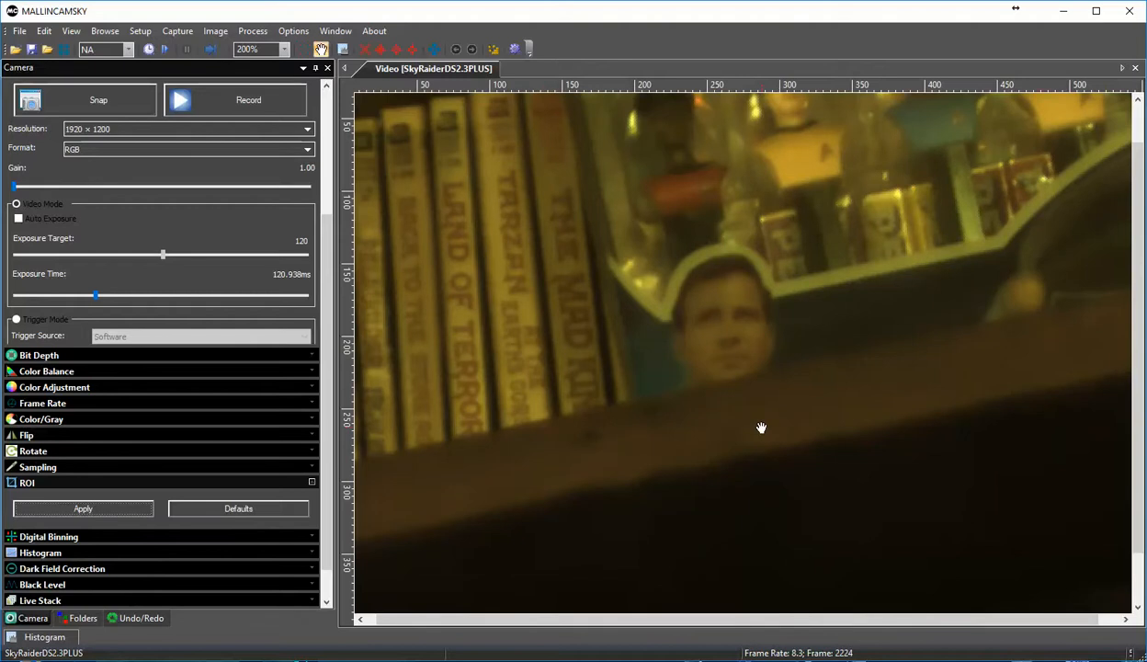
Step: Restore the region of interest to its default full frame
{"action": "left_click", "coordinate": [239, 510]}
{"action": "scroll", "coordinate": [589, 444], "scroll_direction": "down", "scroll_amount": 3}
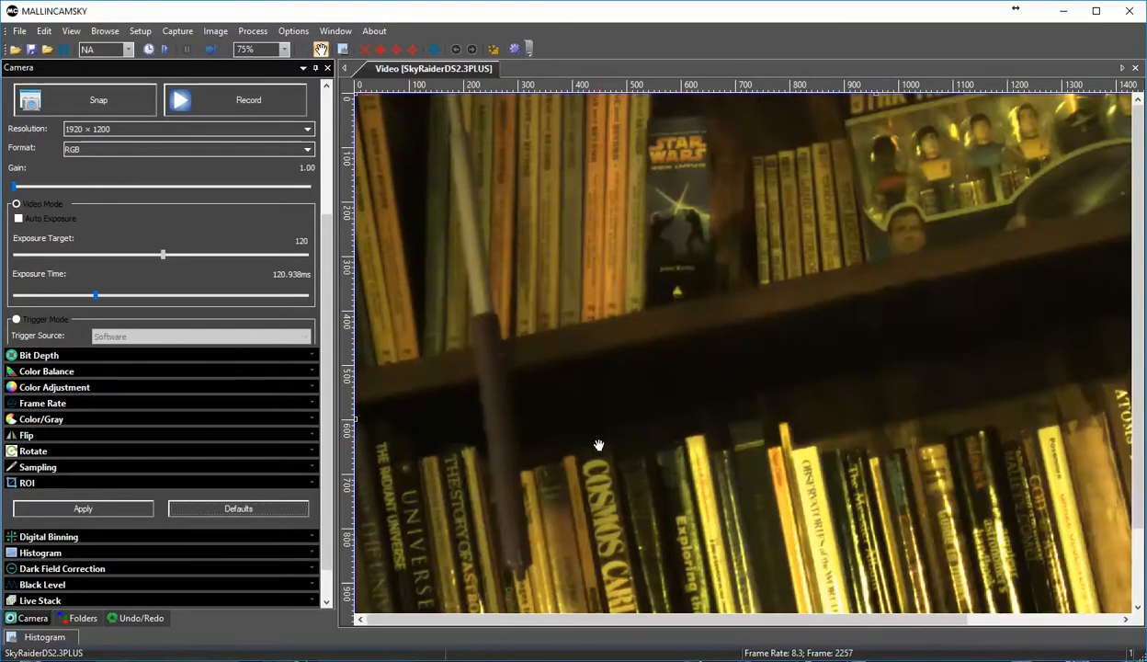
{"action": "scroll", "coordinate": [595, 446], "scroll_direction": "down", "scroll_amount": 2}
{"action": "scroll", "coordinate": [596, 447], "scroll_direction": "up", "scroll_amount": 1}
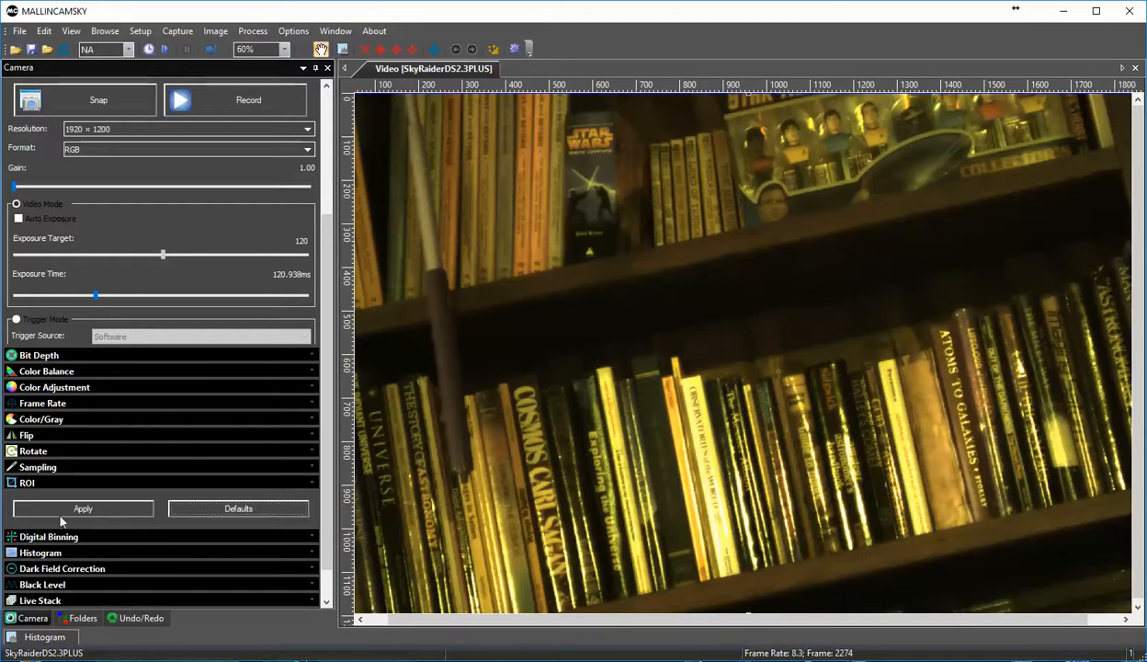
{"action": "left_click", "coordinate": [13, 480]}
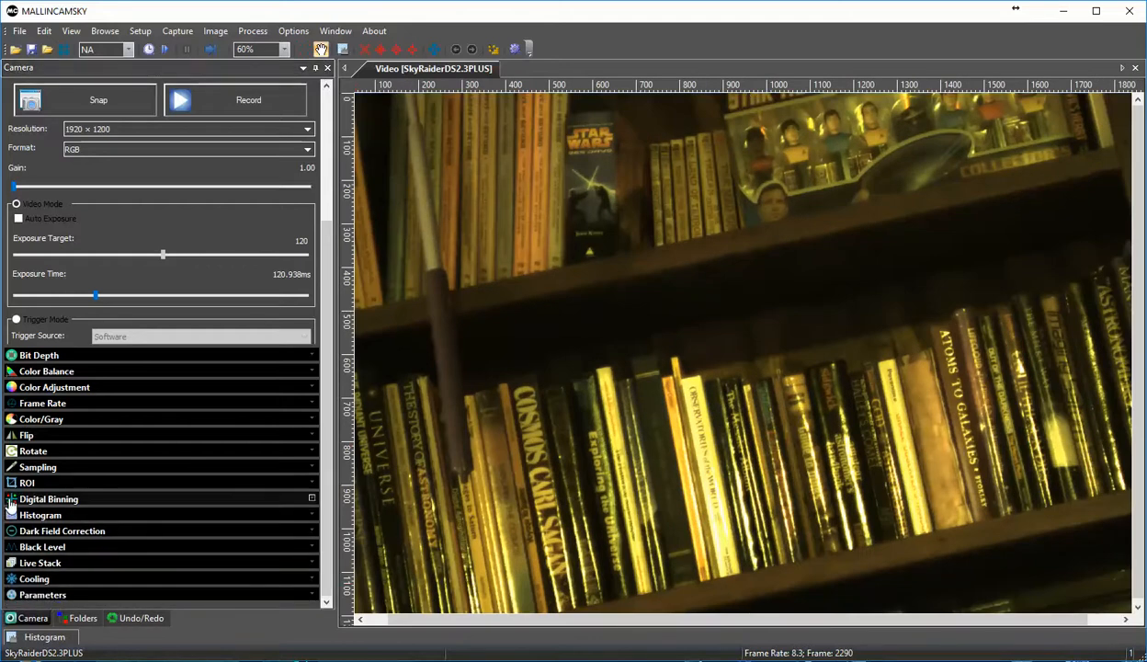
Step: Try additive digital binning with numbers 2, 3 and 4, and return the binning number to 1
{"action": "left_click", "coordinate": [11, 502]}
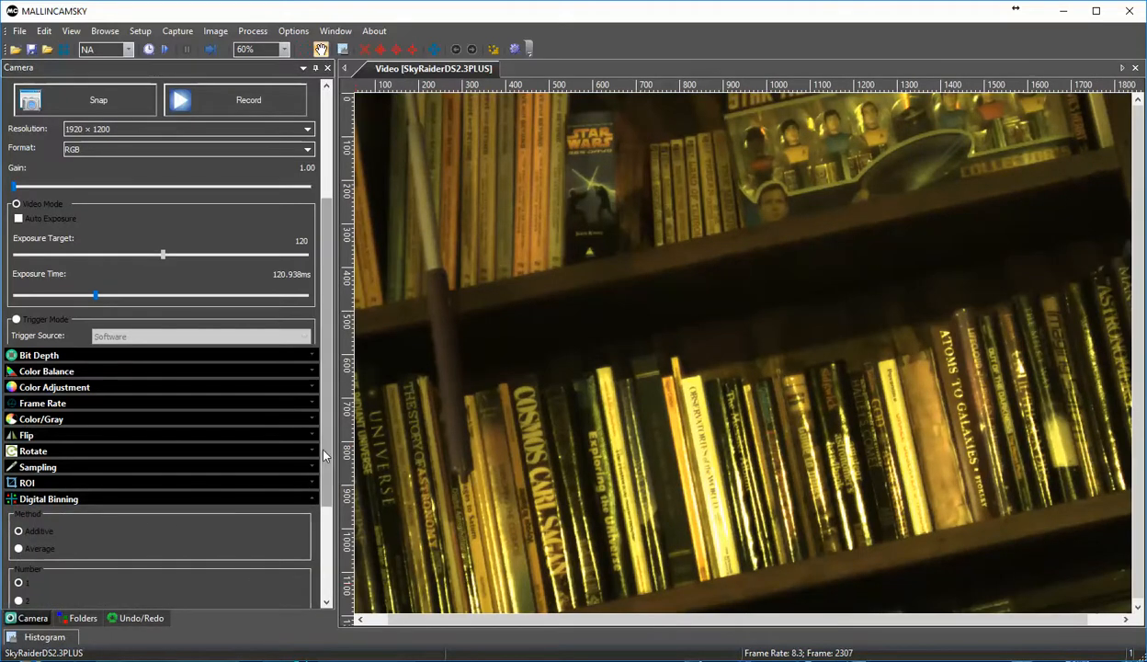
{"action": "left_click_drag", "start_coordinate": [329, 450], "coordinate": [327, 501]}
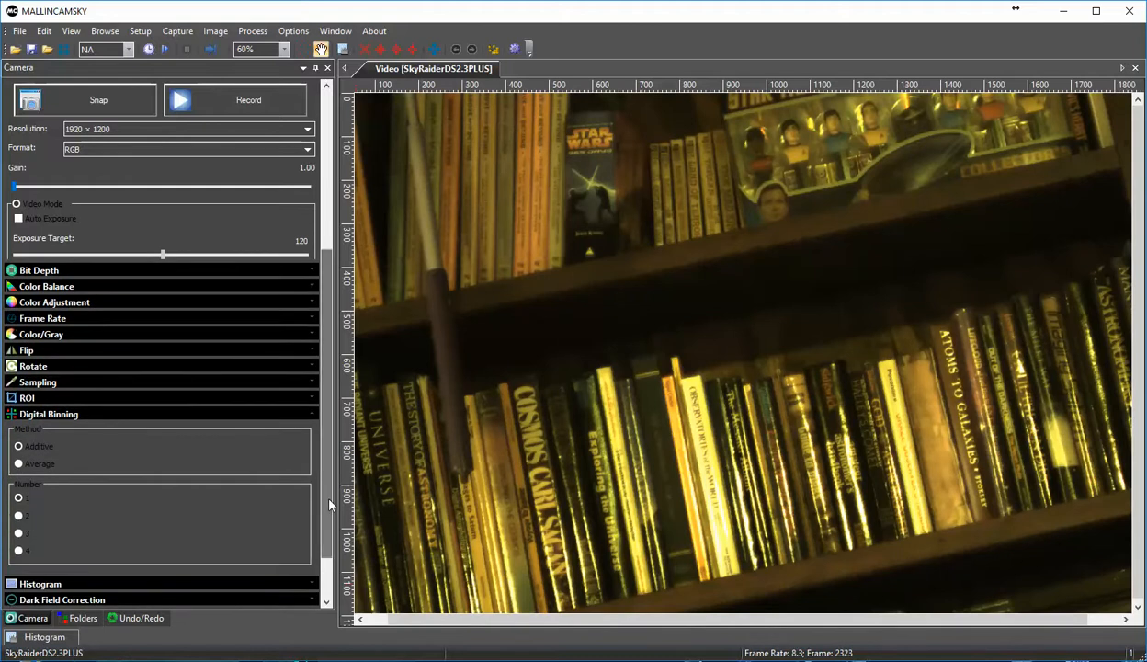
{"action": "left_click", "coordinate": [18, 517]}
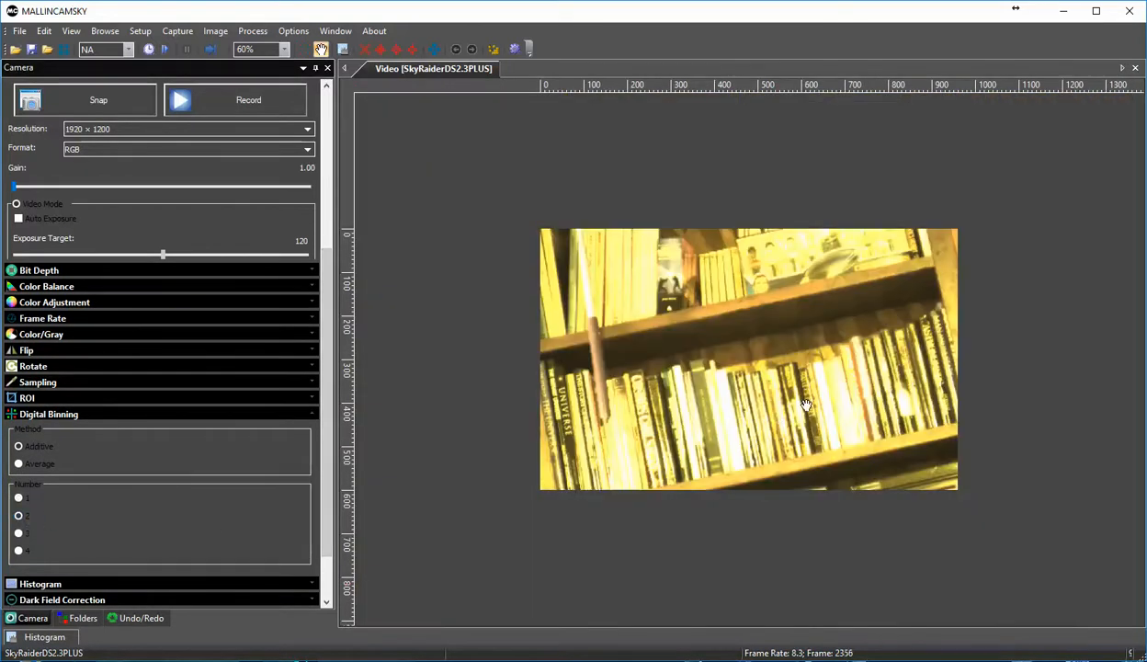
{"action": "scroll", "coordinate": [805, 404], "scroll_direction": "up", "scroll_amount": 5}
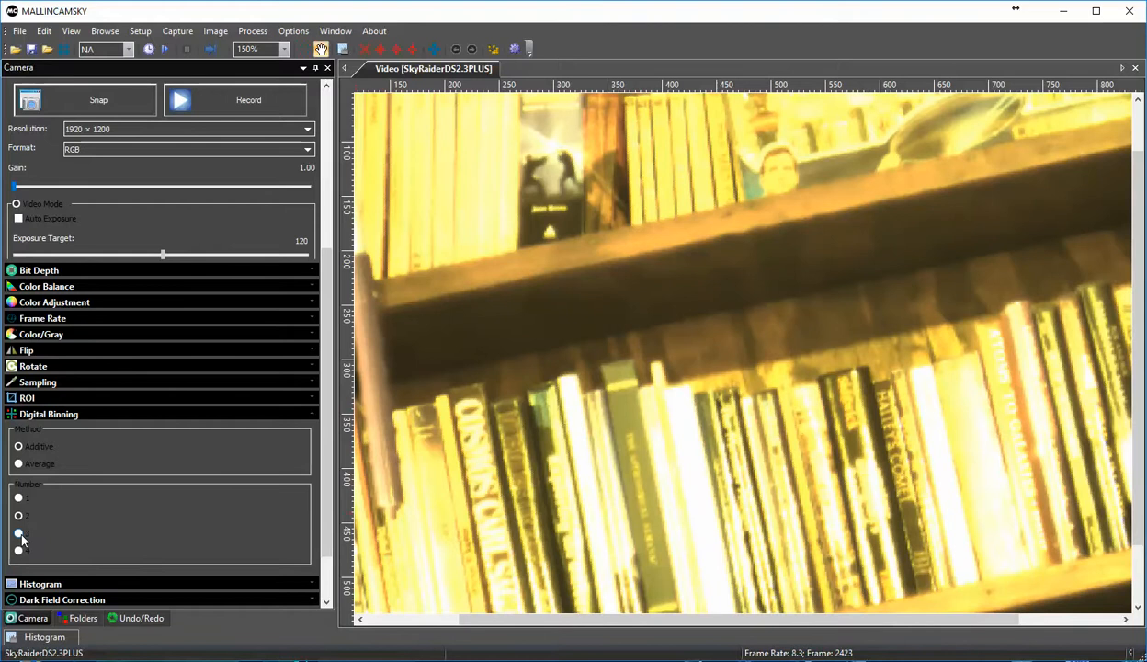
{"action": "left_click", "coordinate": [18, 534]}
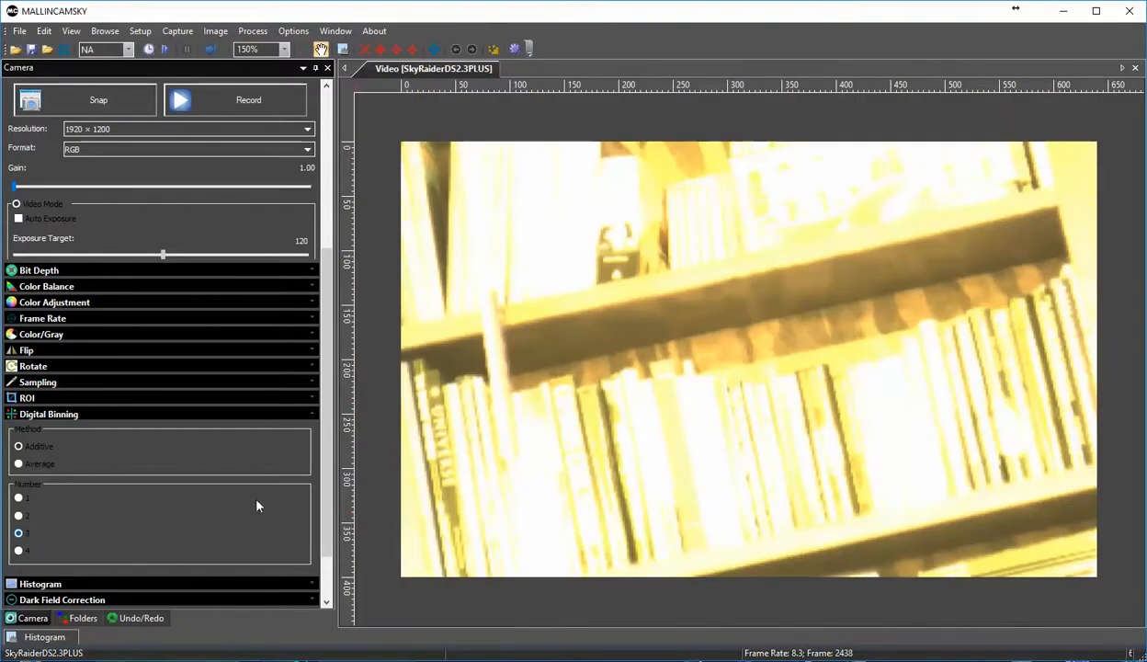
{"action": "scroll", "coordinate": [544, 463], "scroll_direction": "up", "scroll_amount": 1}
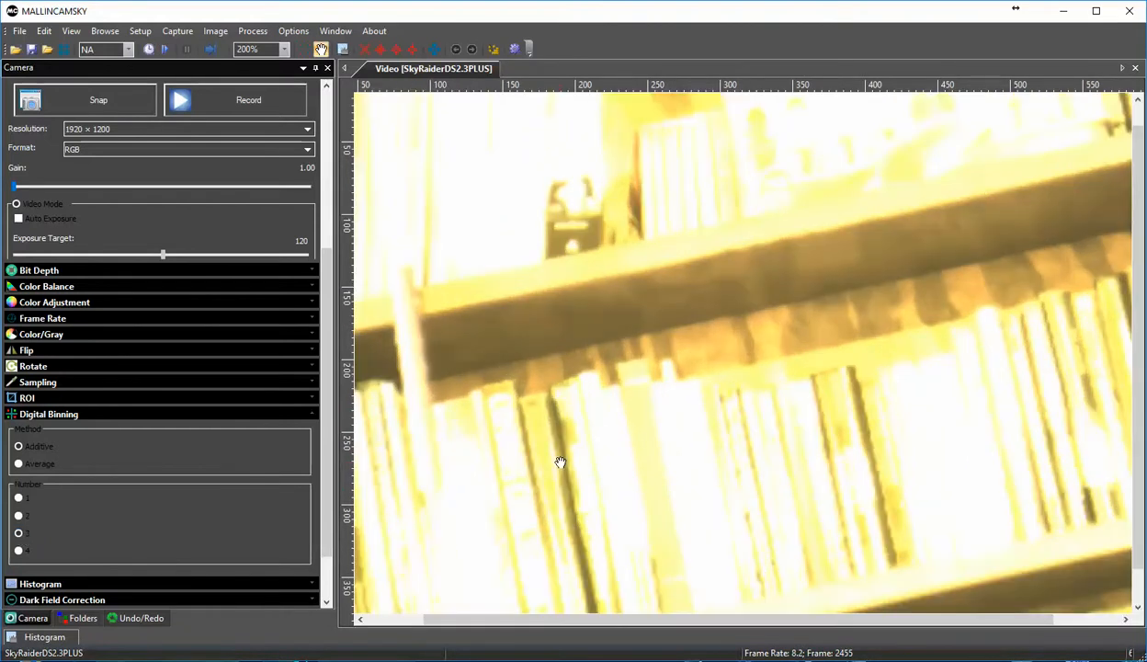
{"action": "left_click", "coordinate": [18, 550]}
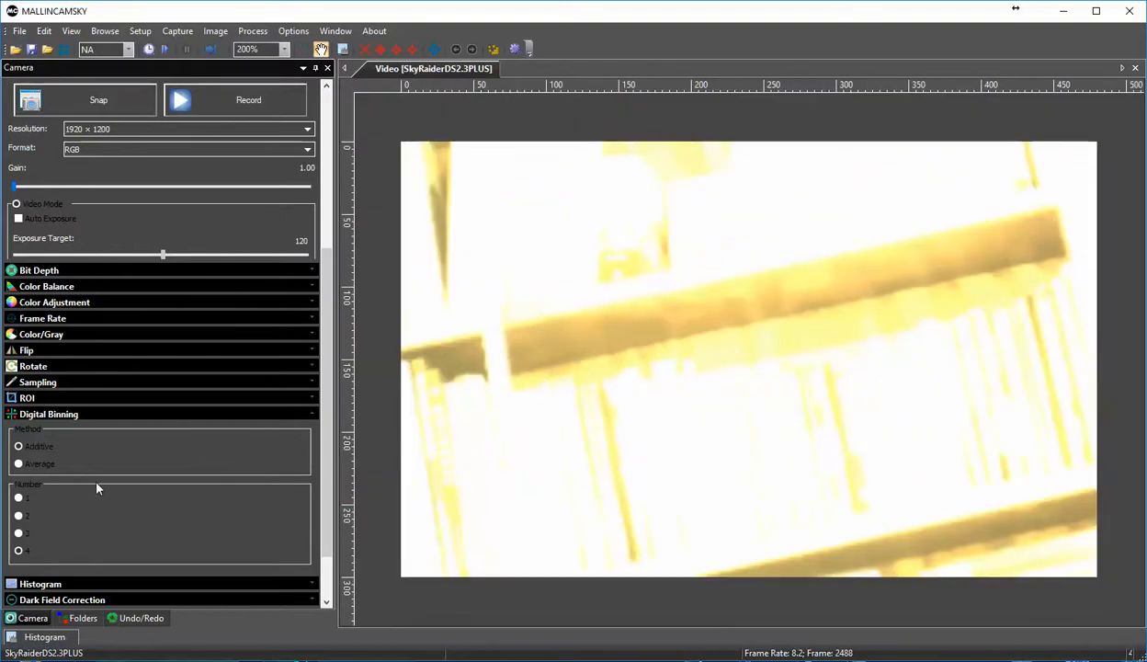
{"action": "left_click", "coordinate": [19, 497]}
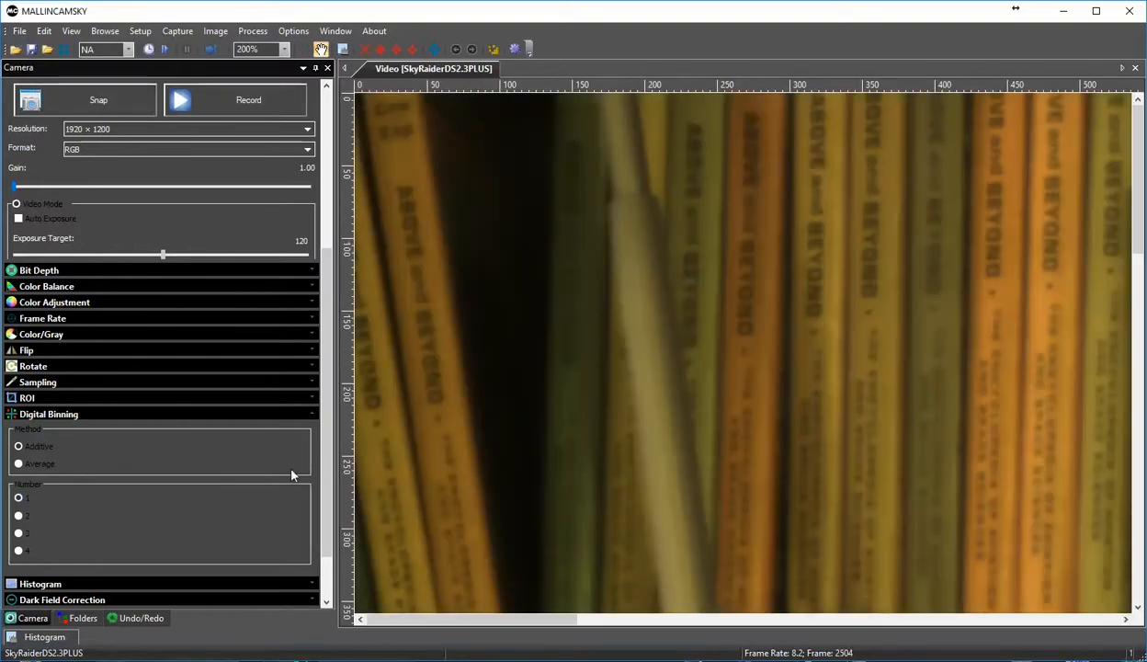
{"action": "scroll", "coordinate": [491, 423], "scroll_direction": "down", "scroll_amount": 4}
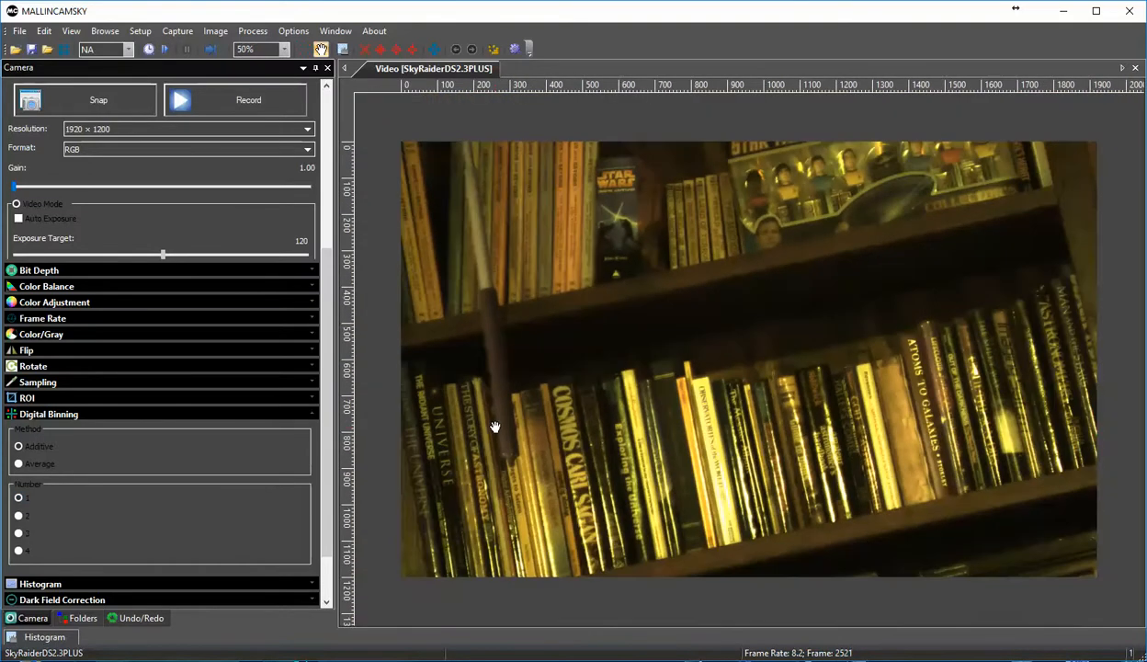
{"action": "scroll", "coordinate": [494, 426], "scroll_direction": "up", "scroll_amount": 1}
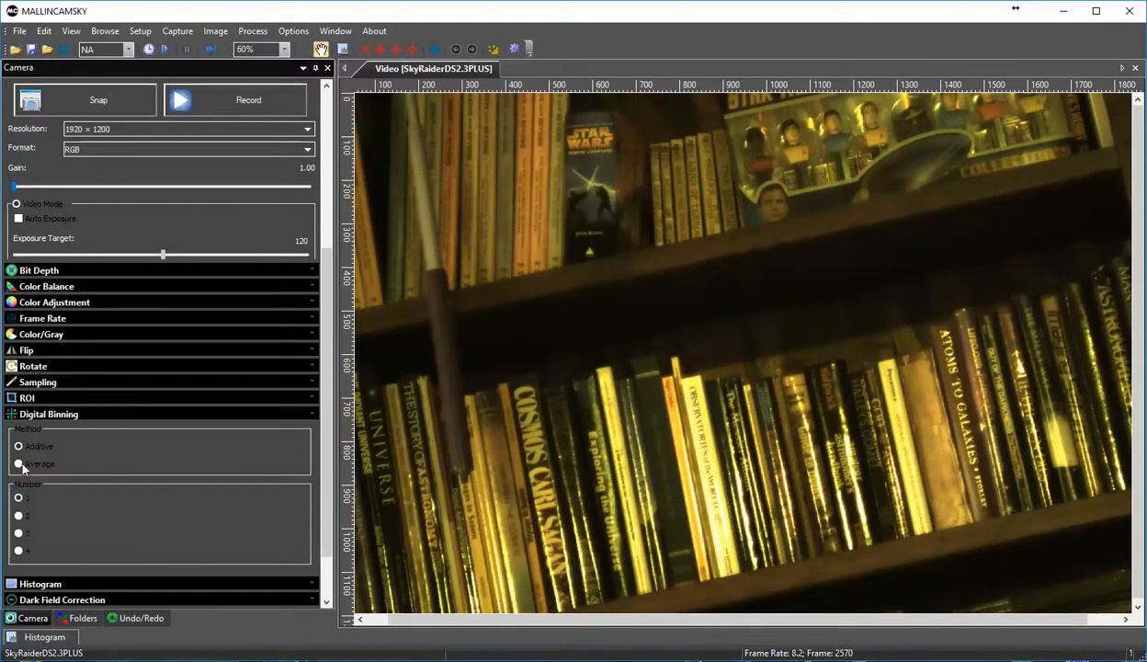
{"action": "left_click", "coordinate": [12, 415]}
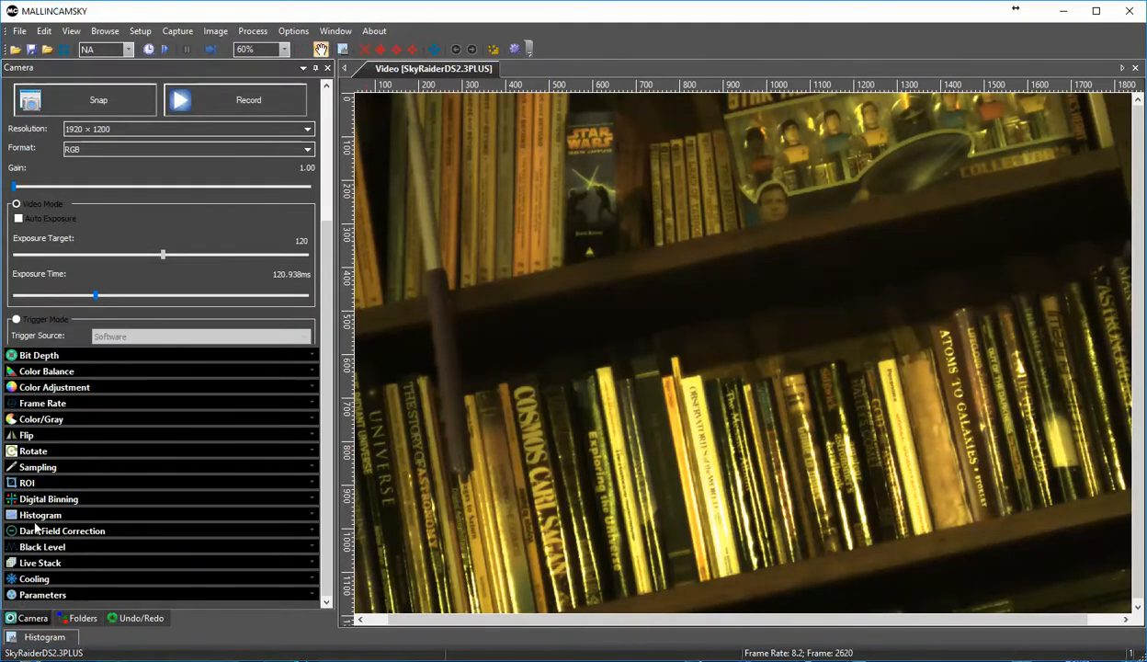
Step: Try narrowing the RGB histogram range to left 45 and right 117, and restore the histogram defaults
{"action": "left_click", "coordinate": [11, 515]}
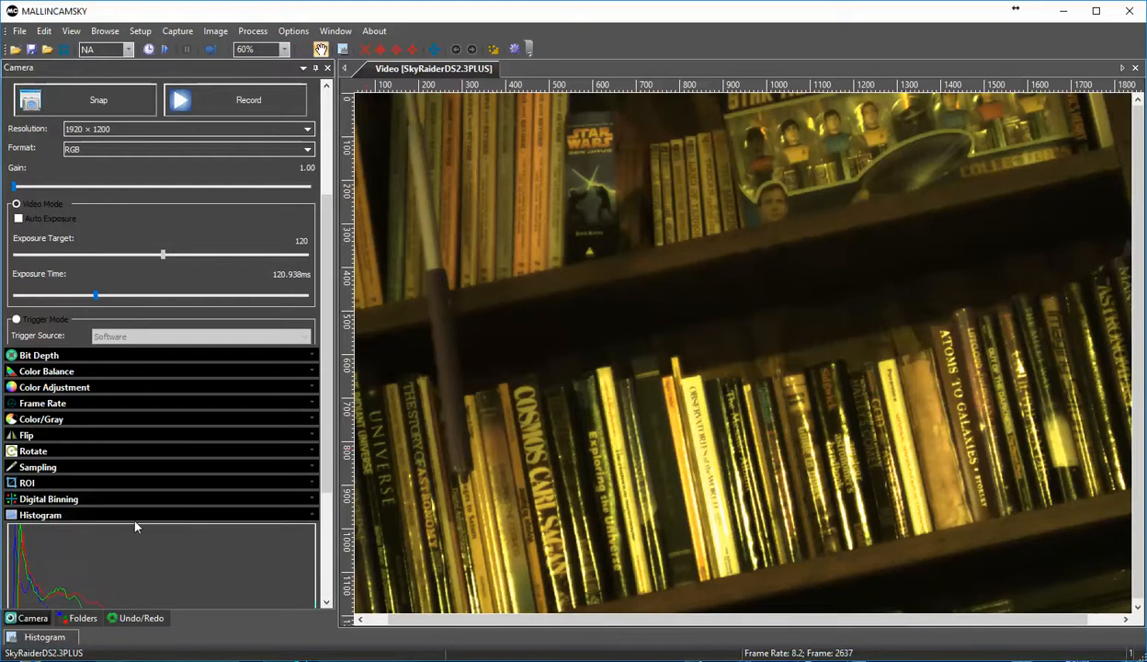
{"action": "left_click_drag", "start_coordinate": [329, 385], "coordinate": [329, 472]}
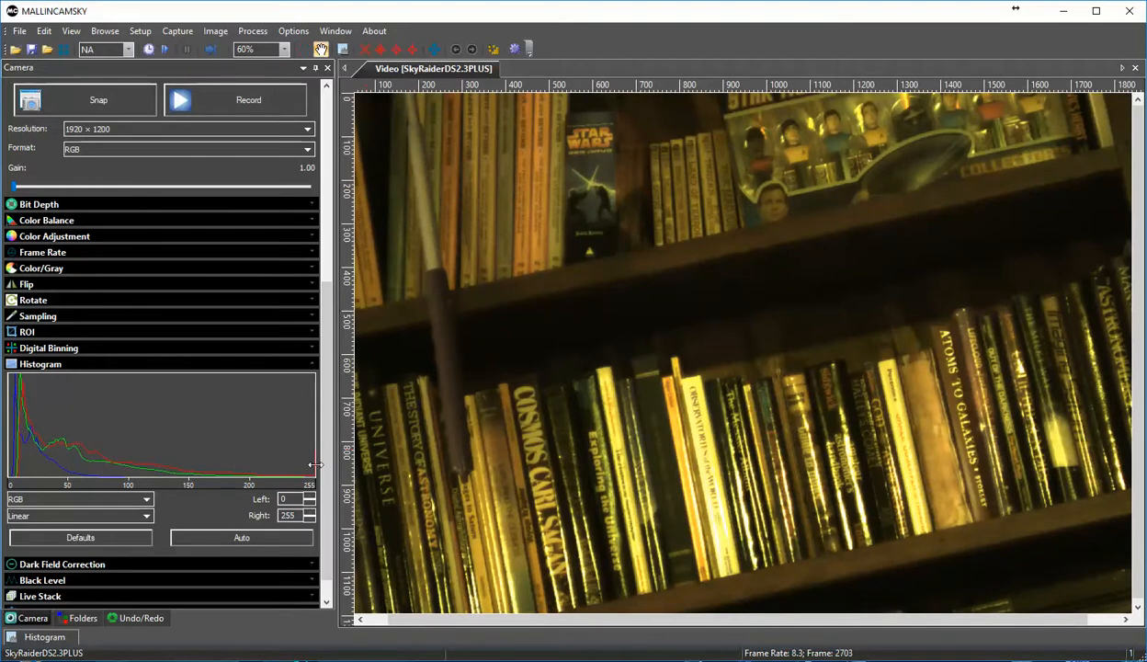
{"action": "left_click_drag", "start_coordinate": [313, 465], "coordinate": [190, 479]}
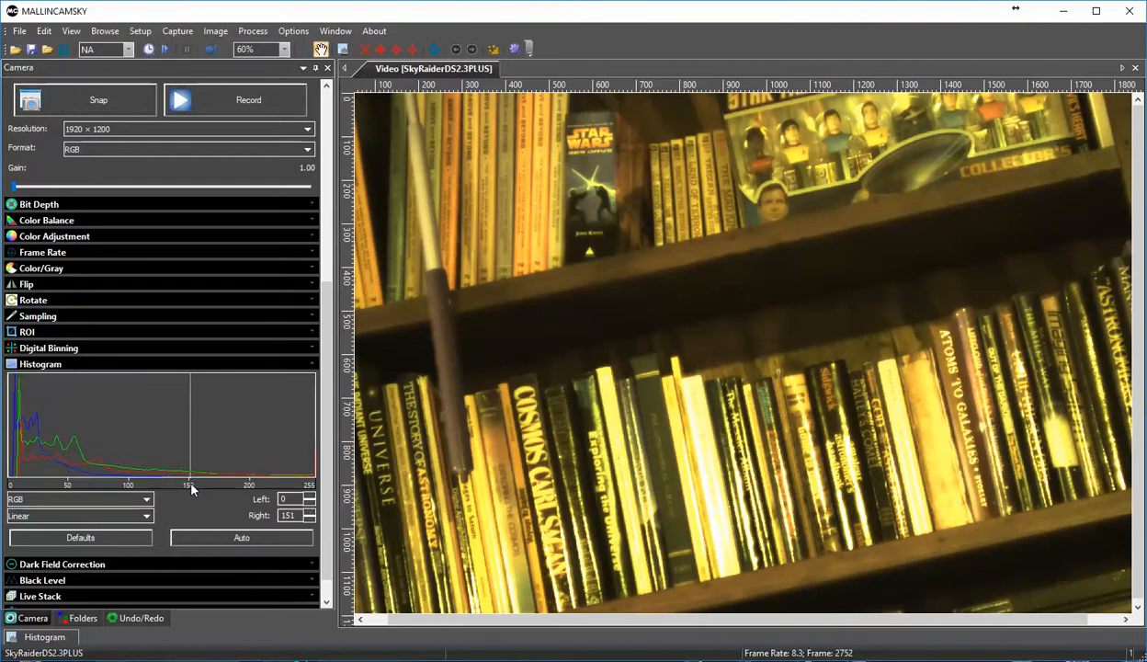
{"action": "left_click_drag", "start_coordinate": [190, 469], "coordinate": [149, 474]}
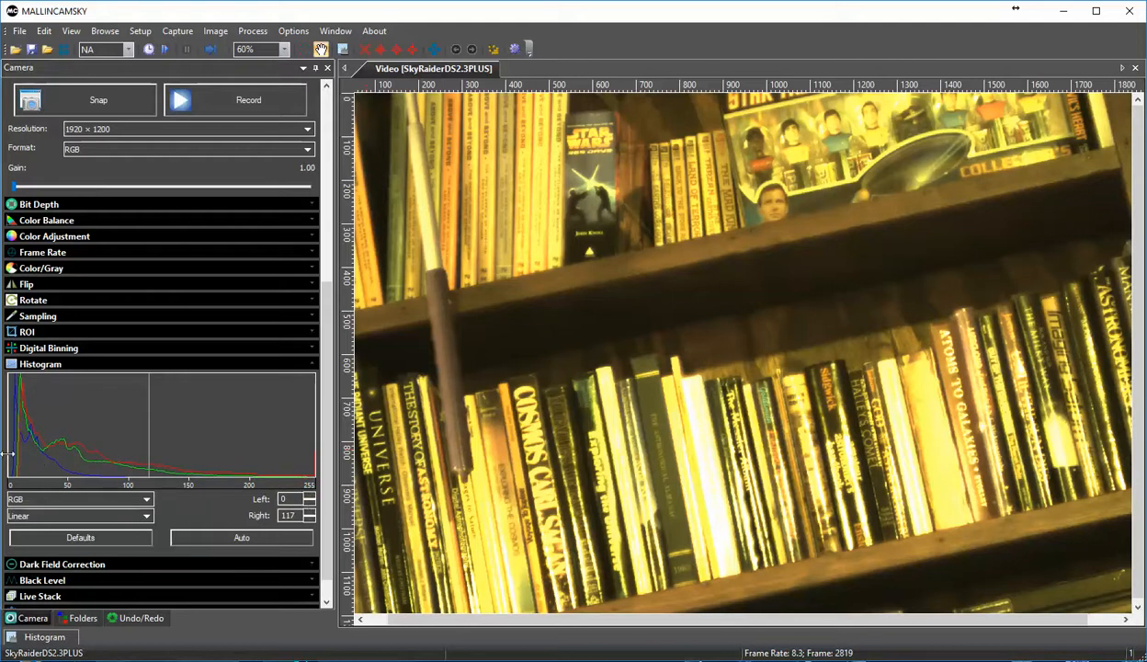
{"action": "left_click_drag", "start_coordinate": [9, 453], "coordinate": [67, 463]}
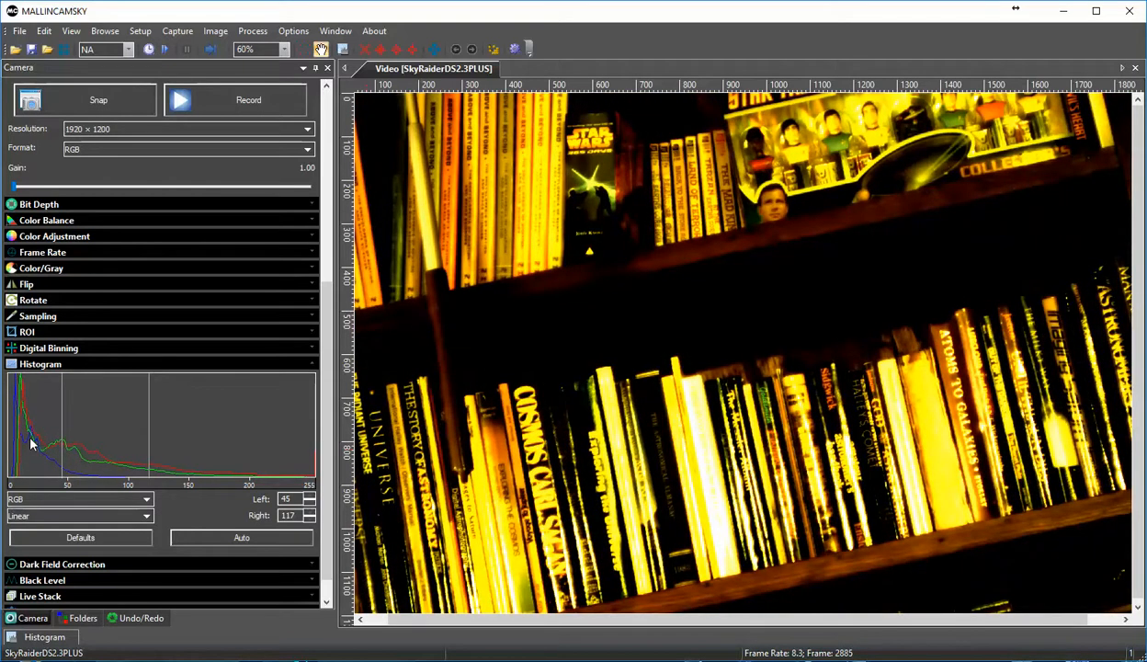
{"action": "left_click", "coordinate": [110, 537]}
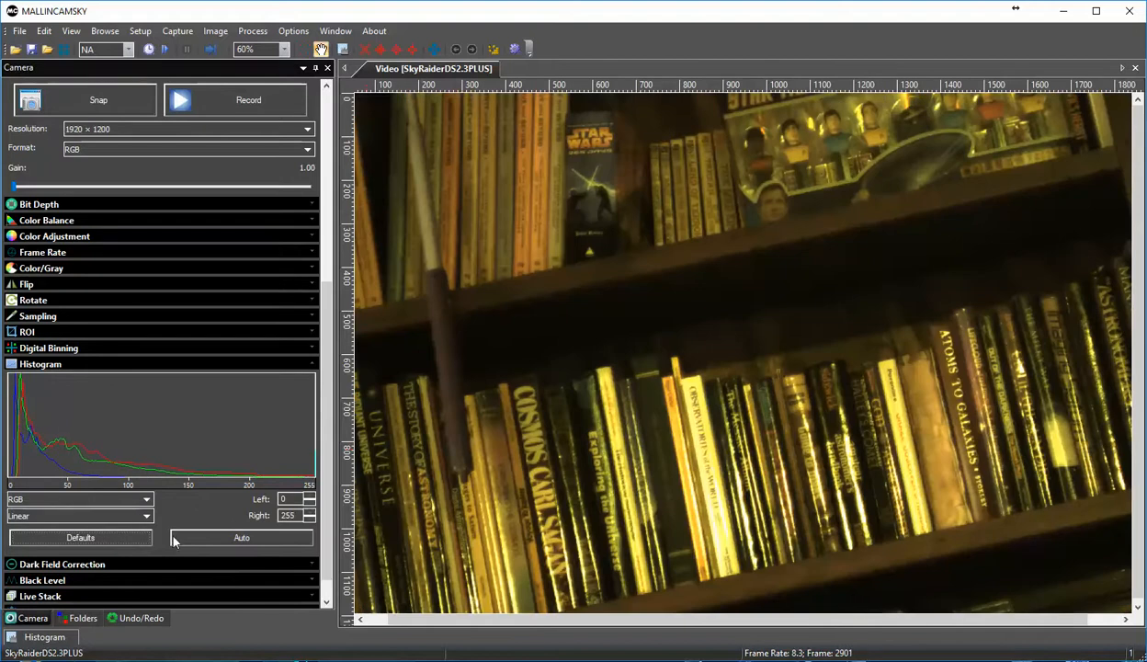
{"action": "left_click", "coordinate": [13, 365]}
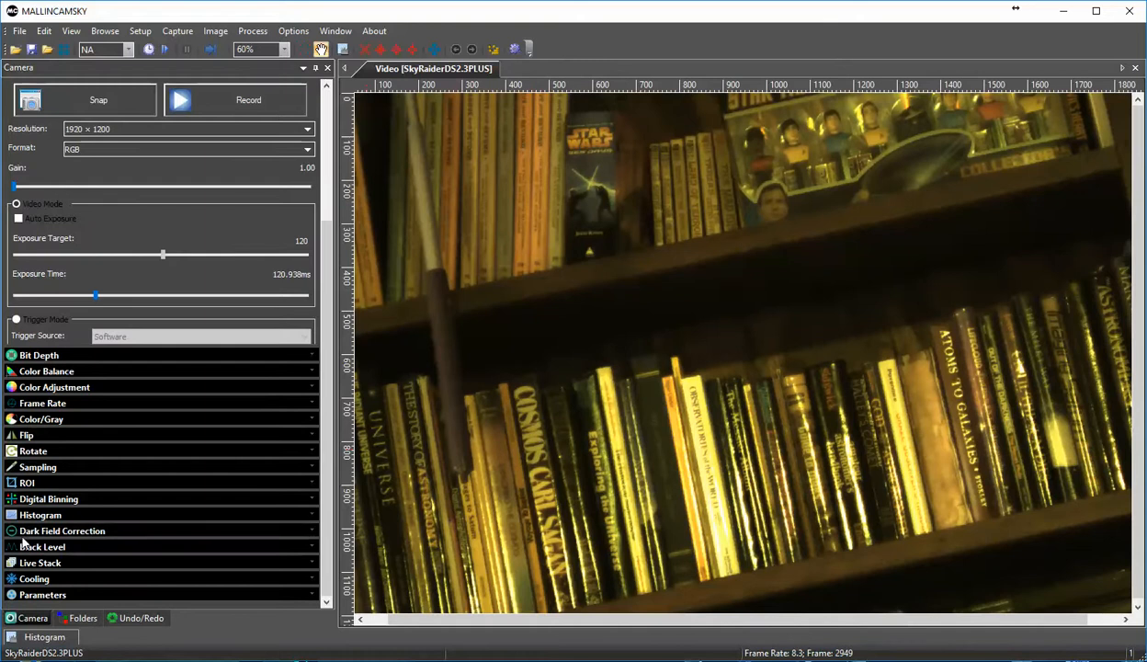
Step: Look at the Dark Field Correction options and their capture instructions
{"action": "left_click", "coordinate": [13, 533]}
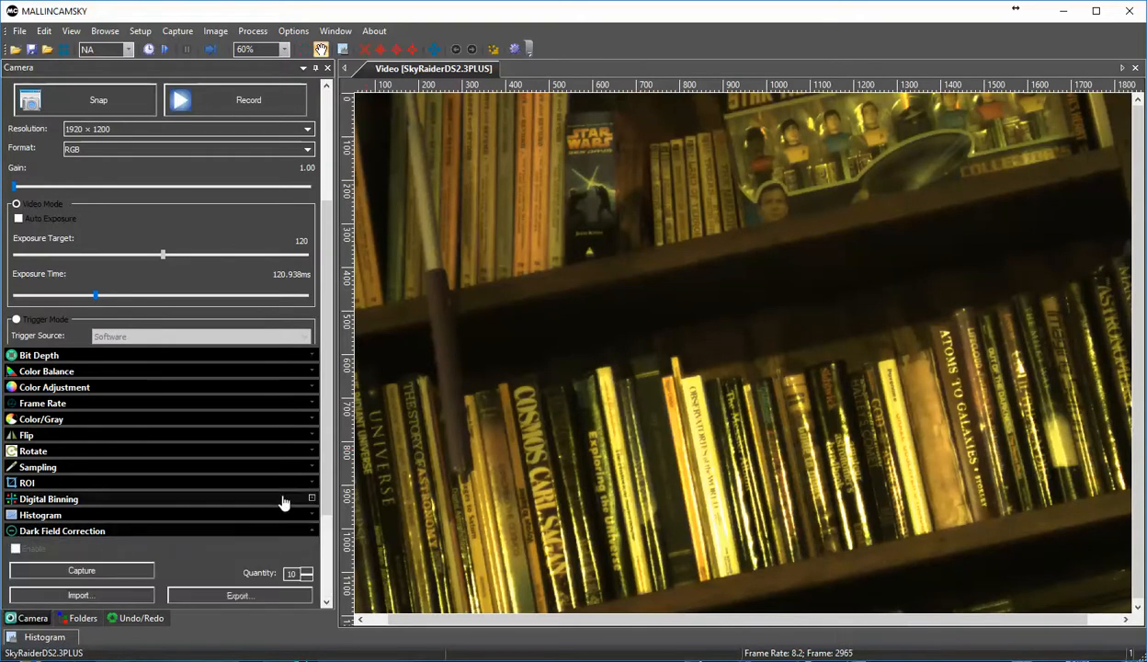
{"action": "scroll", "coordinate": [327, 482], "scroll_direction": "down", "scroll_amount": 2}
{"action": "left_click_drag", "start_coordinate": [326, 481], "coordinate": [326, 506]}
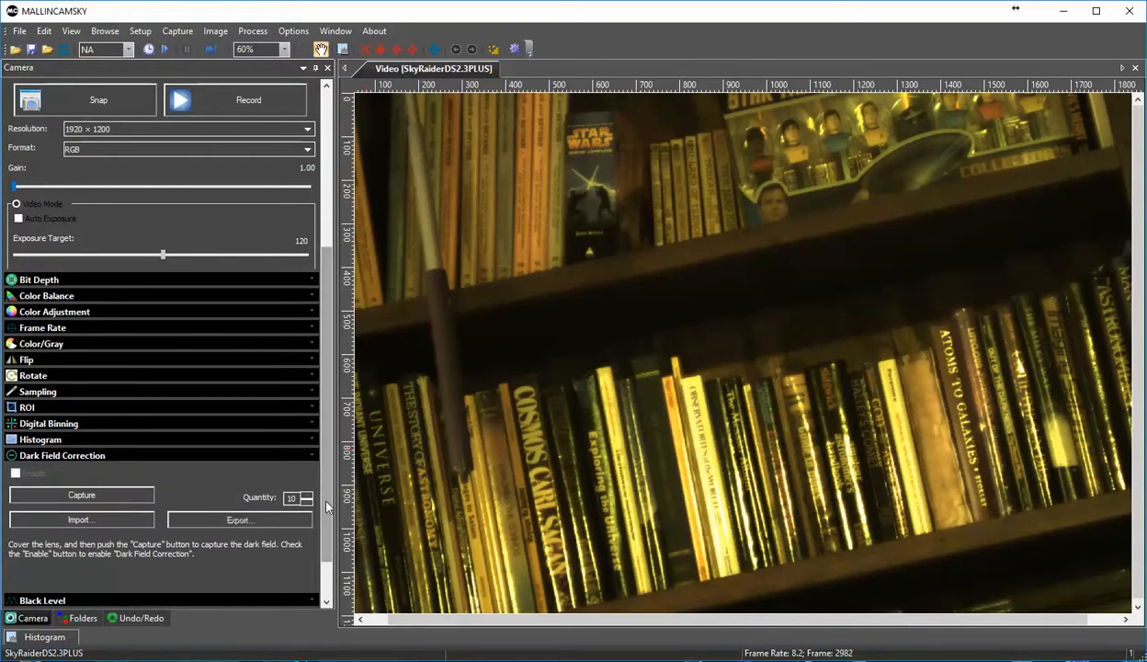
Step: Collapse Dark Field Correction and expand the Black Level setting and the Histogram together for comparison
{"action": "left_click", "coordinate": [11, 459]}
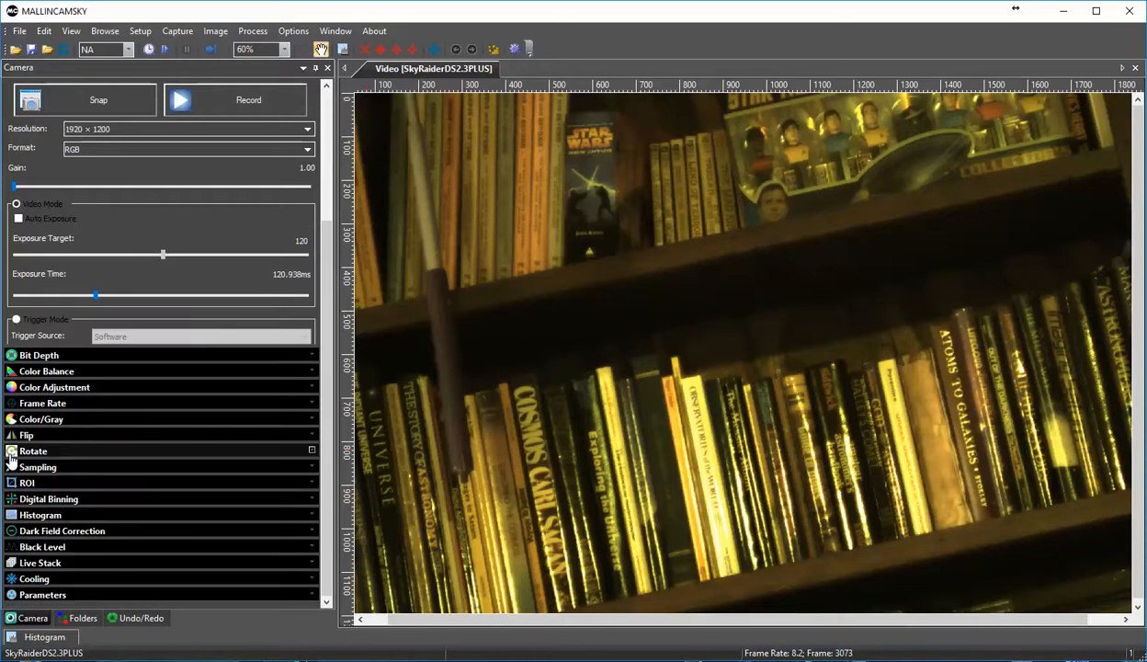
{"action": "left_click", "coordinate": [71, 548]}
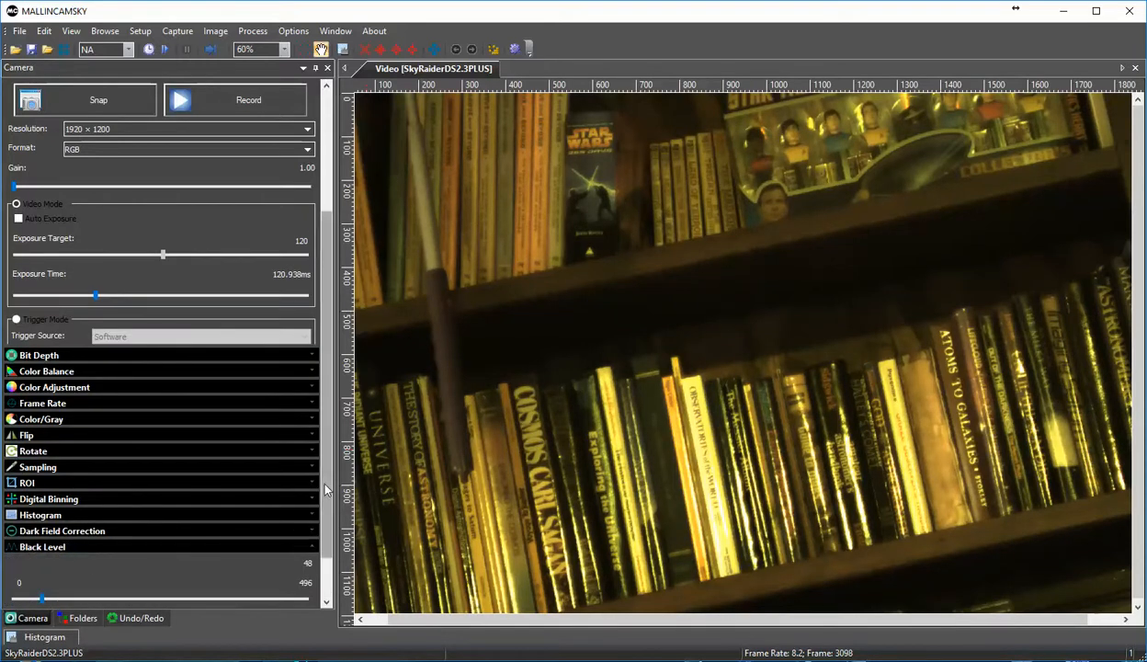
{"action": "scroll", "coordinate": [325, 490], "scroll_direction": "down", "scroll_amount": 3}
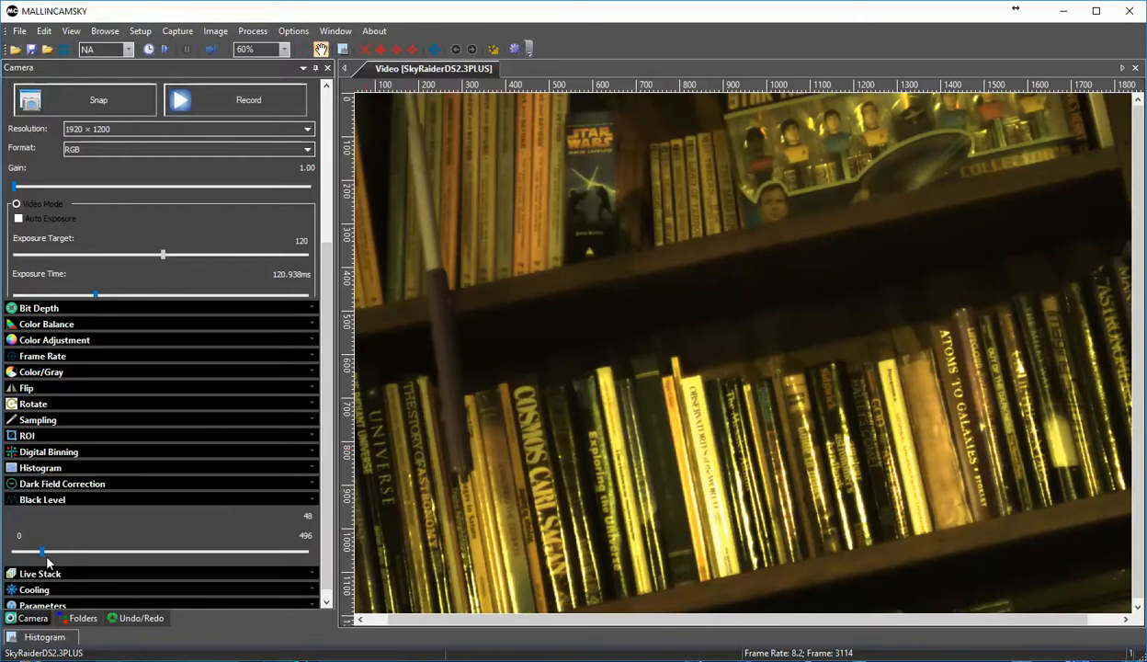
{"action": "left_click", "coordinate": [13, 469]}
{"action": "scroll", "coordinate": [319, 391], "scroll_direction": "down", "scroll_amount": 3}
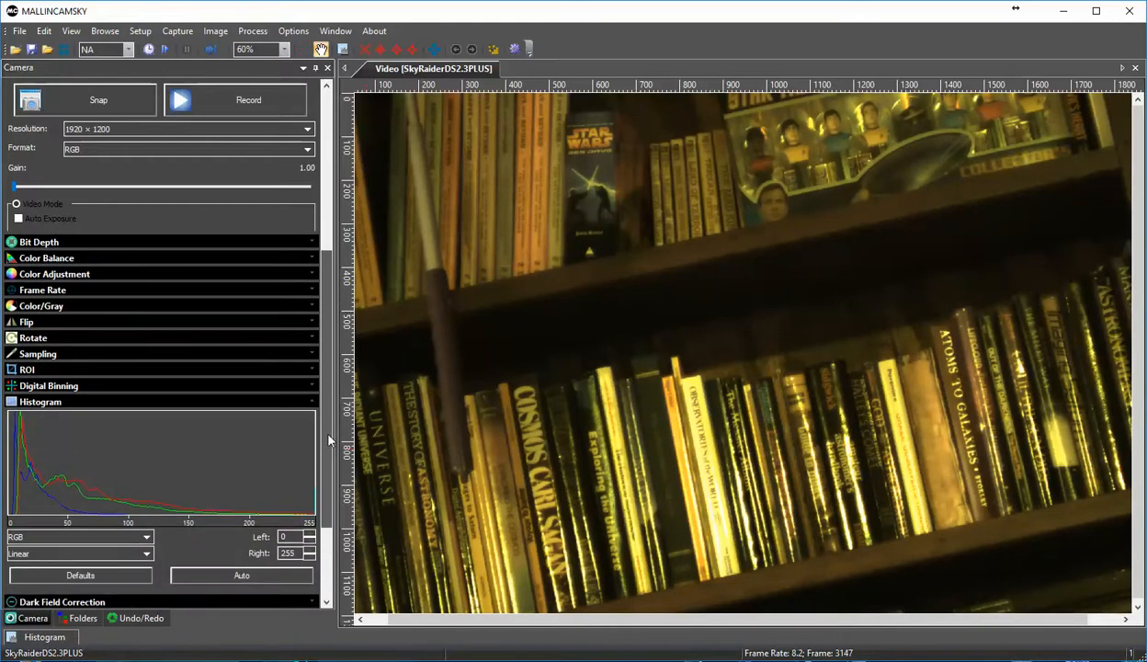
{"action": "left_click_drag", "start_coordinate": [328, 440], "coordinate": [329, 505]}
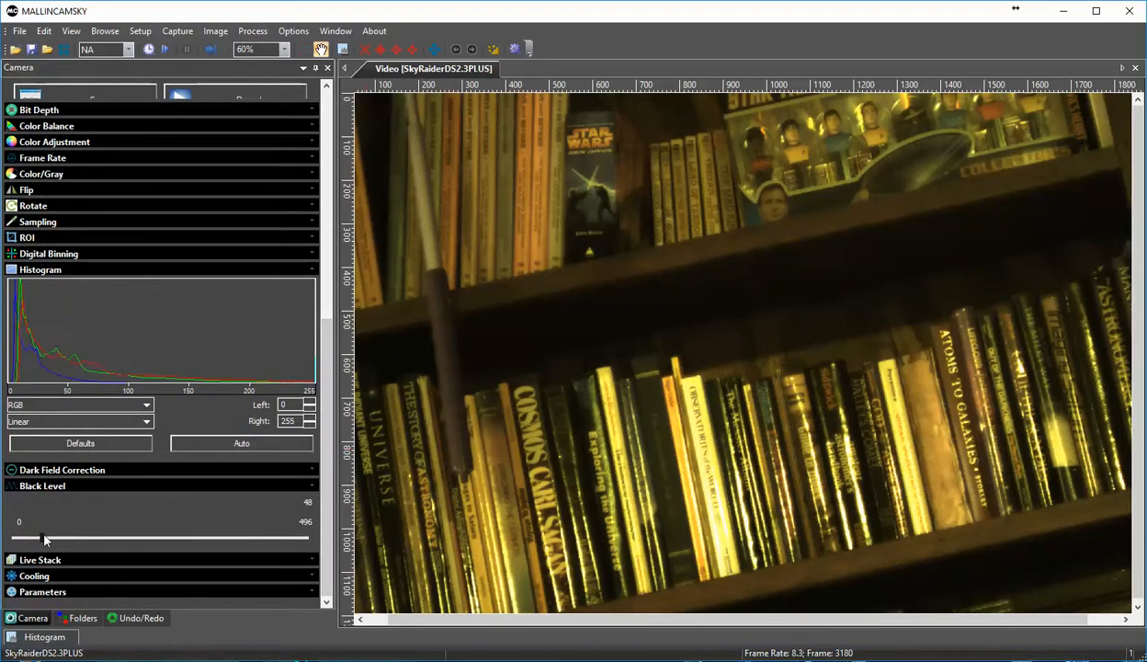
Step: Try black levels of 0, 198 and 297, set the level to 68, and collapse the Black Level and Histogram sections
{"action": "left_click_drag", "start_coordinate": [43, 535], "coordinate": [15, 548]}
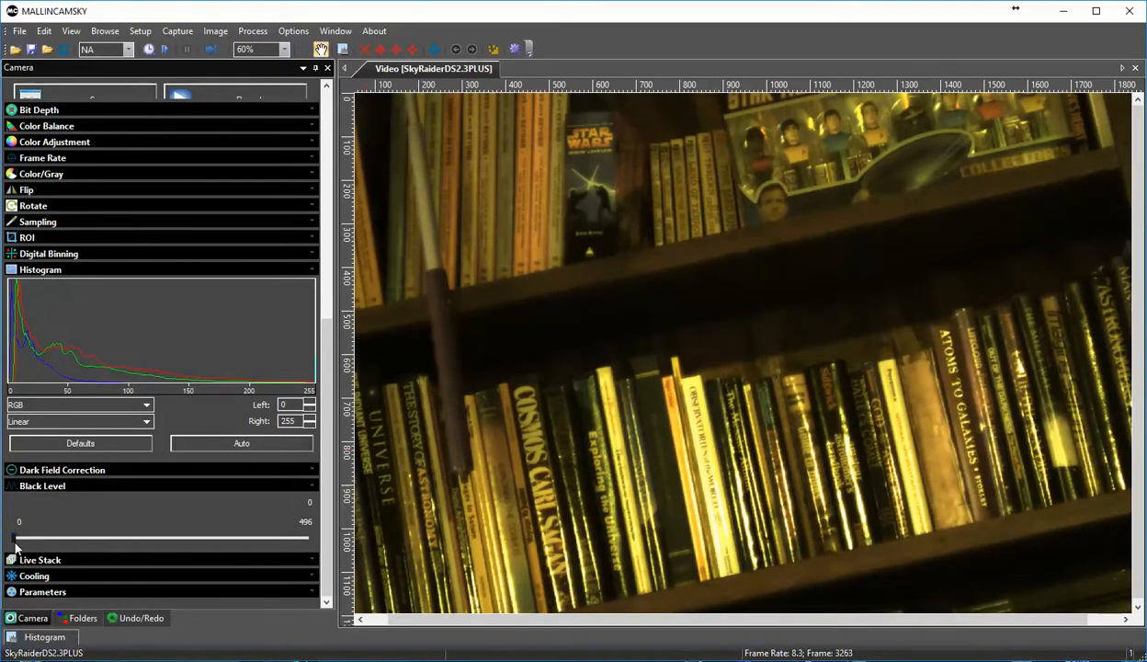
{"action": "left_click", "coordinate": [42, 540]}
{"action": "left_click", "coordinate": [88, 541]}
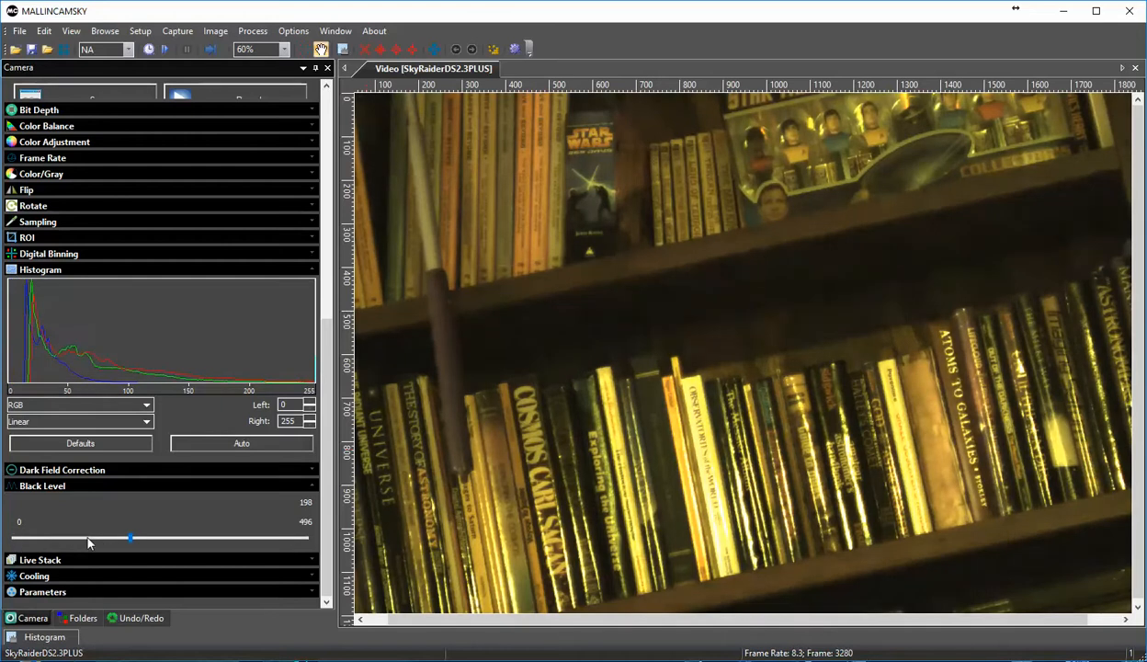
{"action": "left_click", "coordinate": [142, 541]}
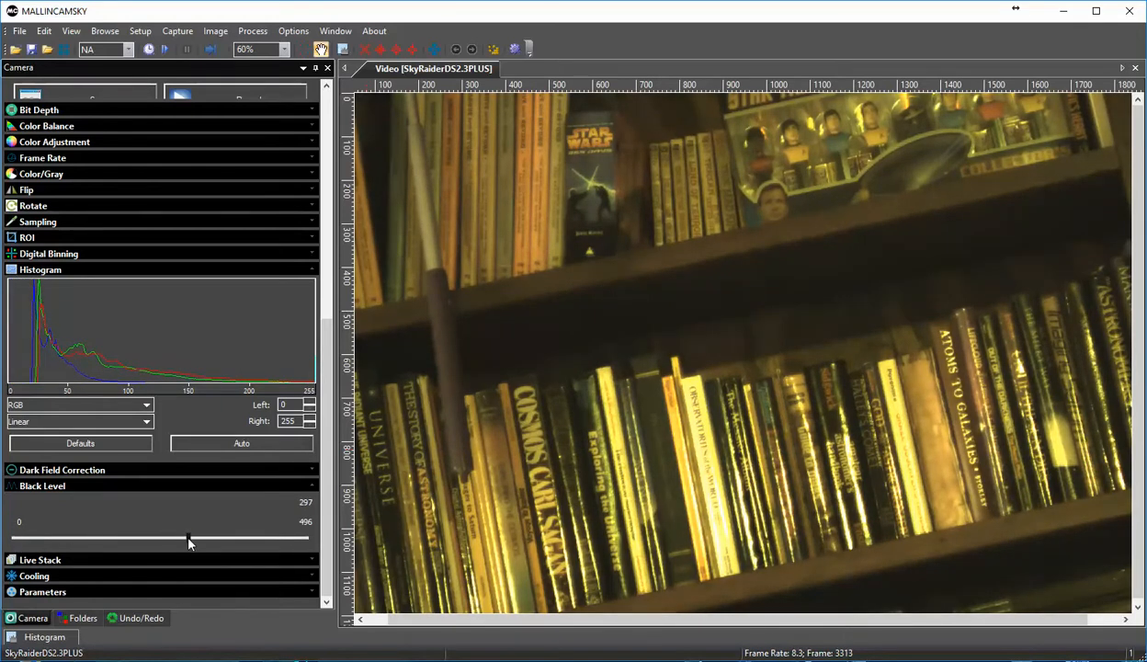
{"action": "left_click_drag", "start_coordinate": [189, 539], "coordinate": [53, 541]}
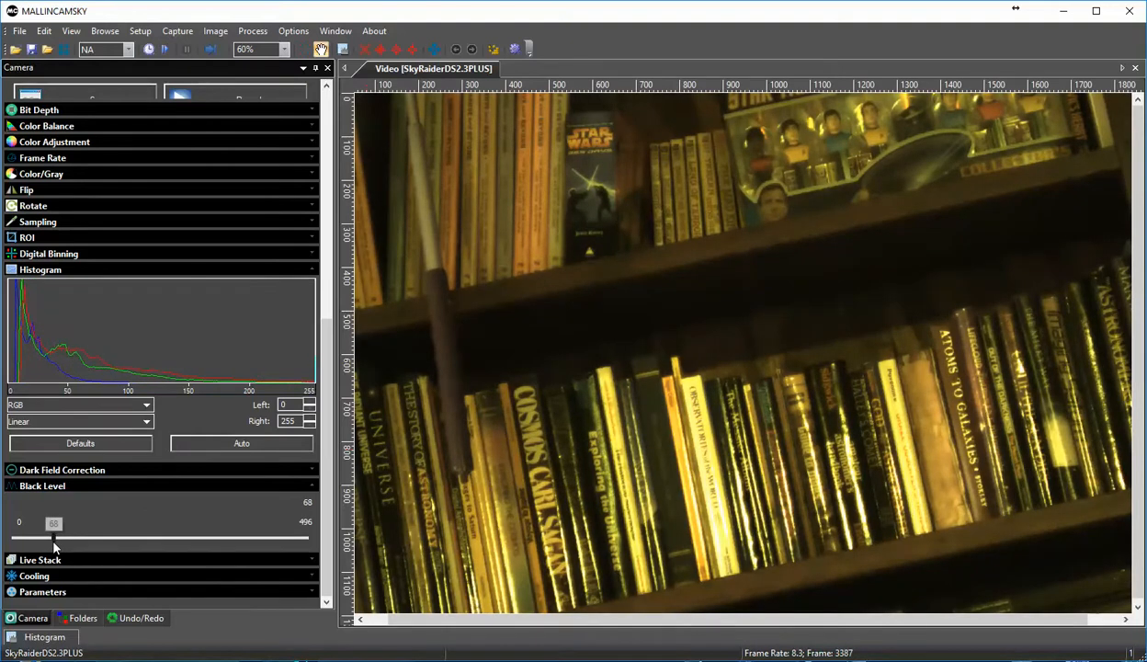
{"action": "left_click", "coordinate": [20, 486]}
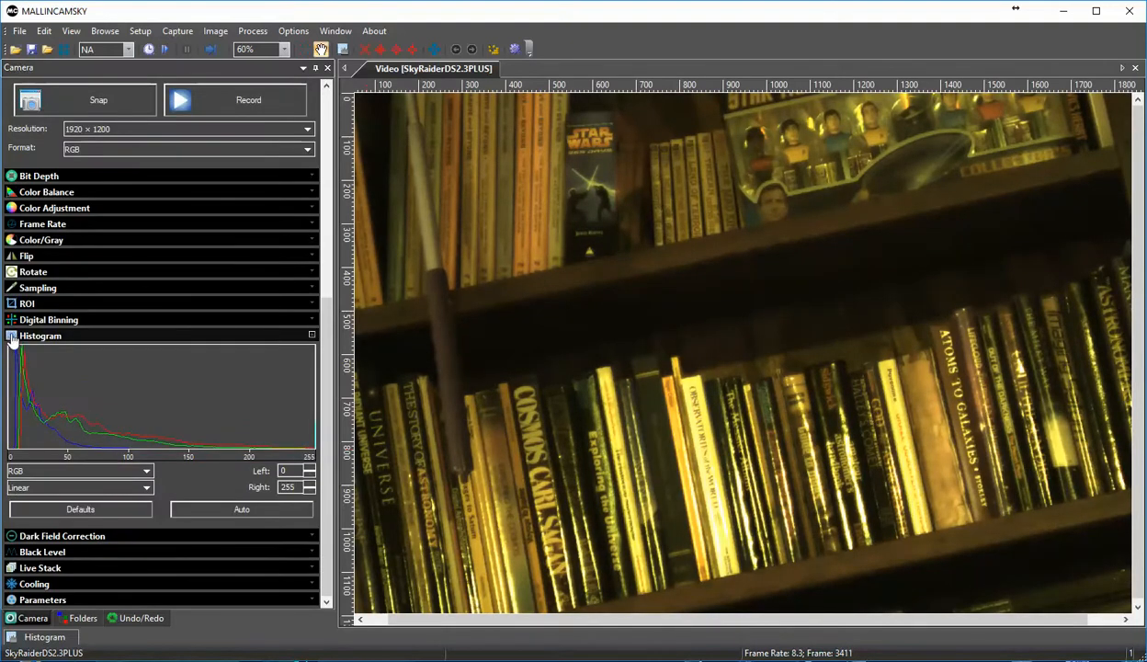
{"action": "left_click", "coordinate": [12, 338]}
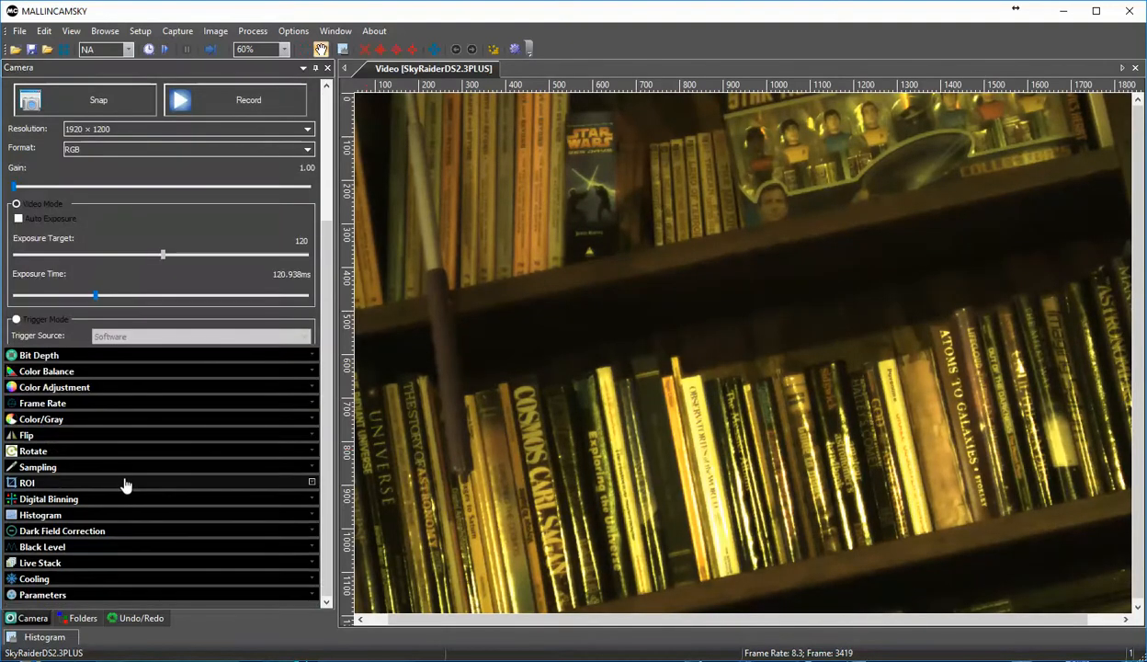
Step: Look at the Live Stack options for frame alignment, frame number, stacking mode and target type
{"action": "left_click", "coordinate": [55, 564]}
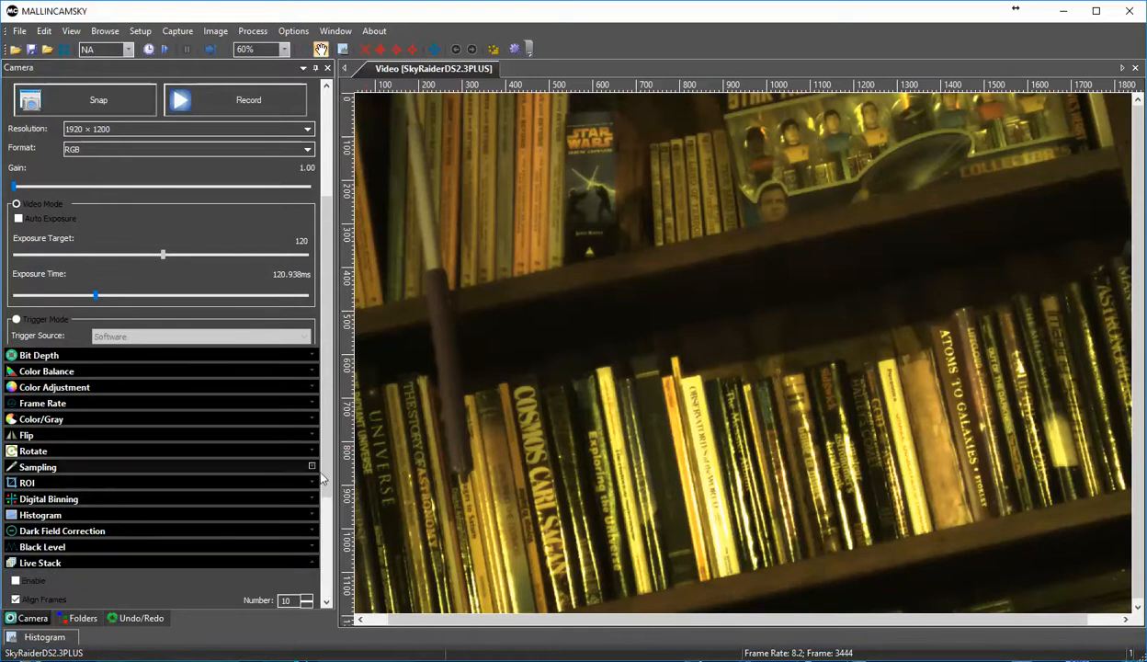
{"action": "scroll", "coordinate": [272, 531], "scroll_direction": "down", "scroll_amount": 3}
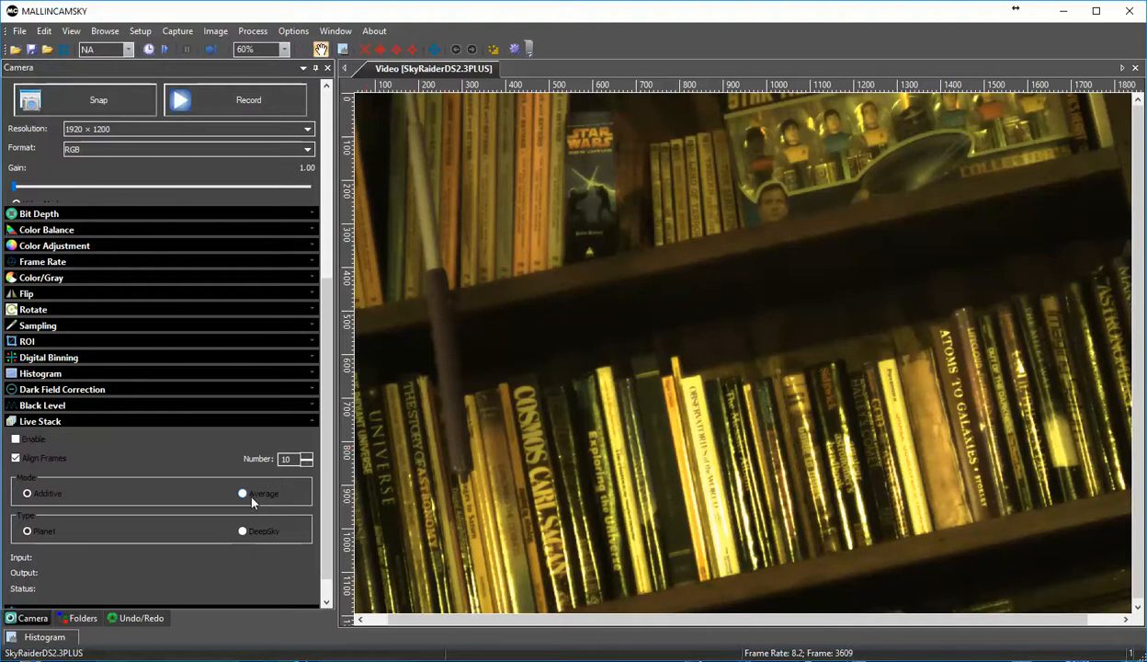
{"action": "left_click", "coordinate": [14, 422]}
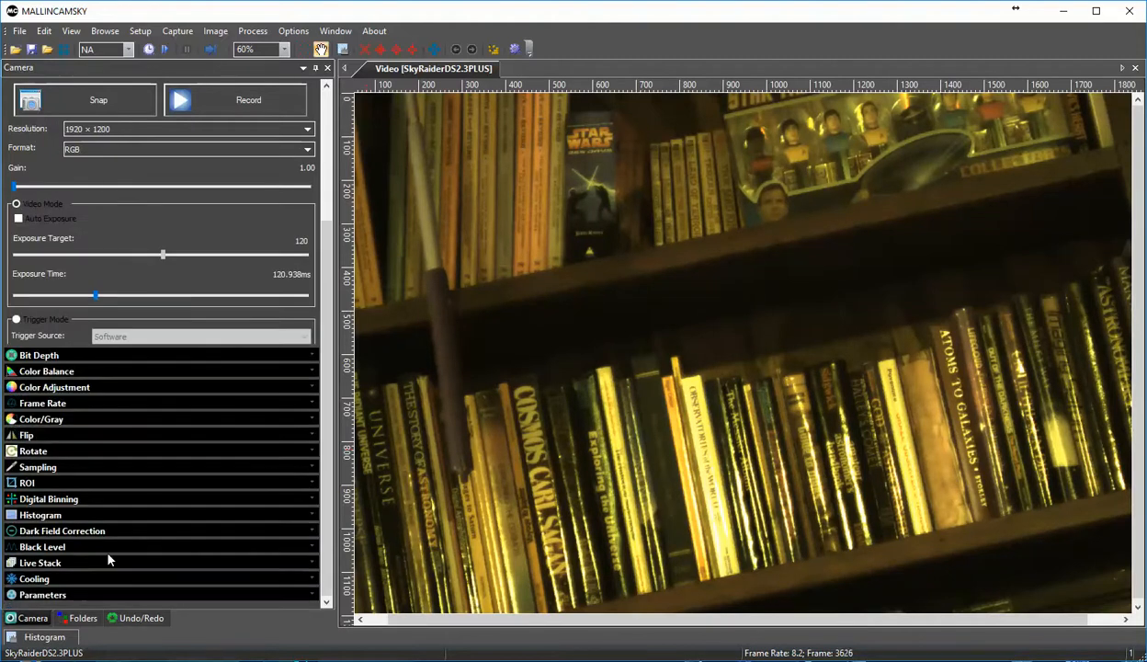
Step: Look at the Cooling options for the TEC target temperature and the fan speed
{"action": "left_click", "coordinate": [44, 581]}
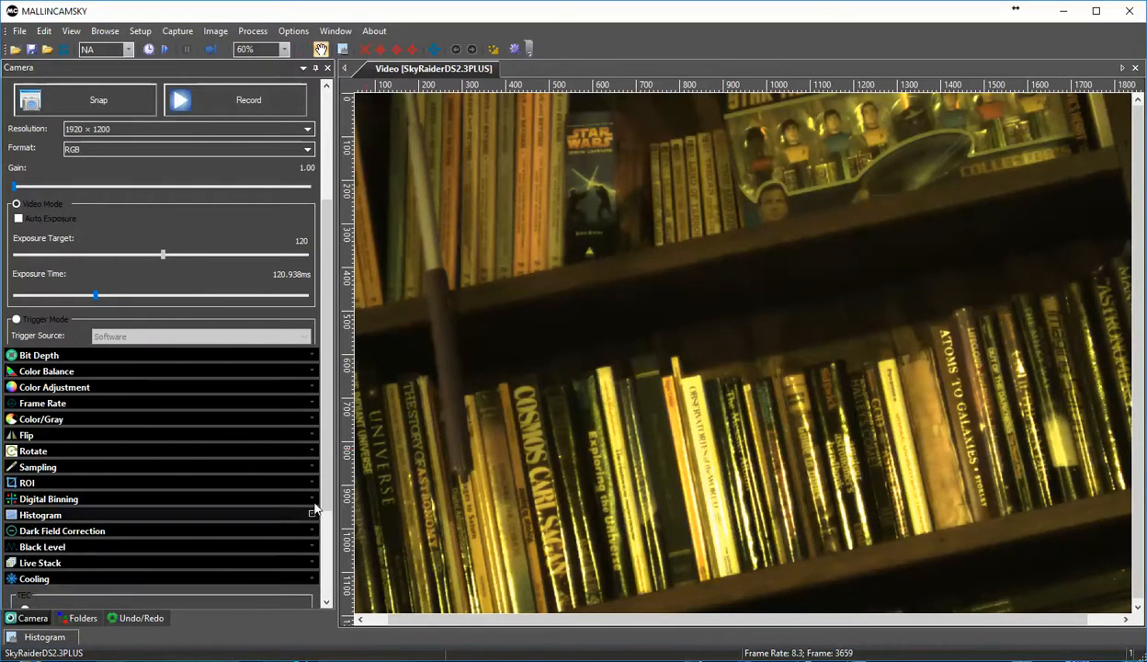
{"action": "scroll", "coordinate": [328, 537], "scroll_direction": "down", "scroll_amount": 2}
{"action": "scroll", "coordinate": [328, 537], "scroll_direction": "down", "scroll_amount": 1}
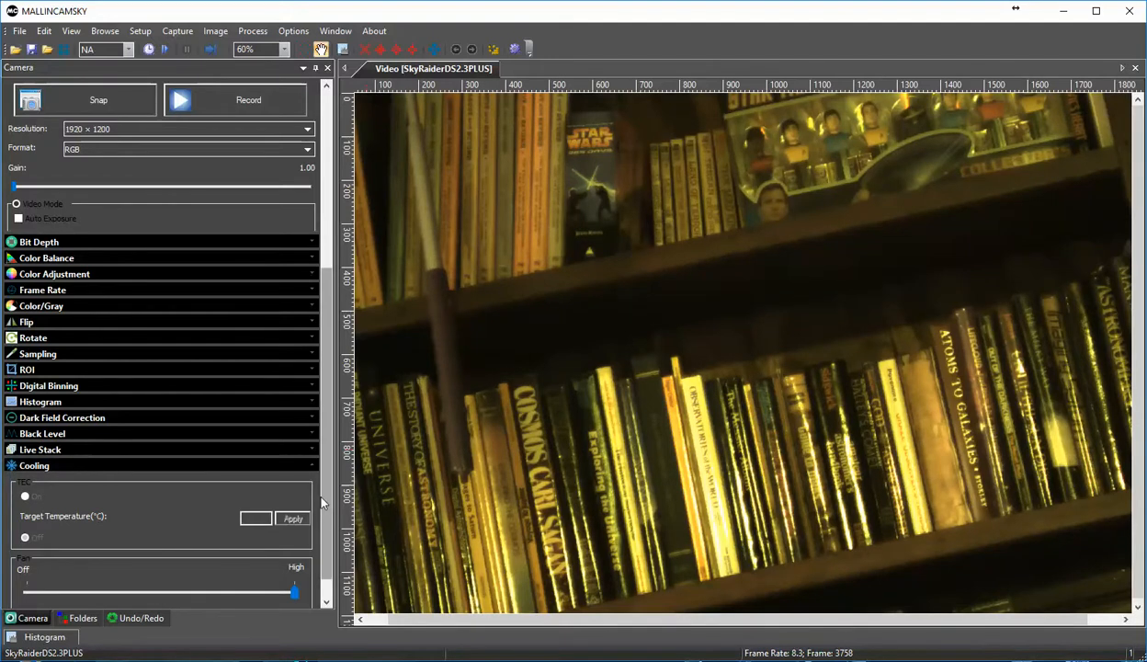
{"action": "scroll", "coordinate": [325, 515], "scroll_direction": "down", "scroll_amount": 1}
{"action": "scroll", "coordinate": [326, 514], "scroll_direction": "down", "scroll_amount": 1}
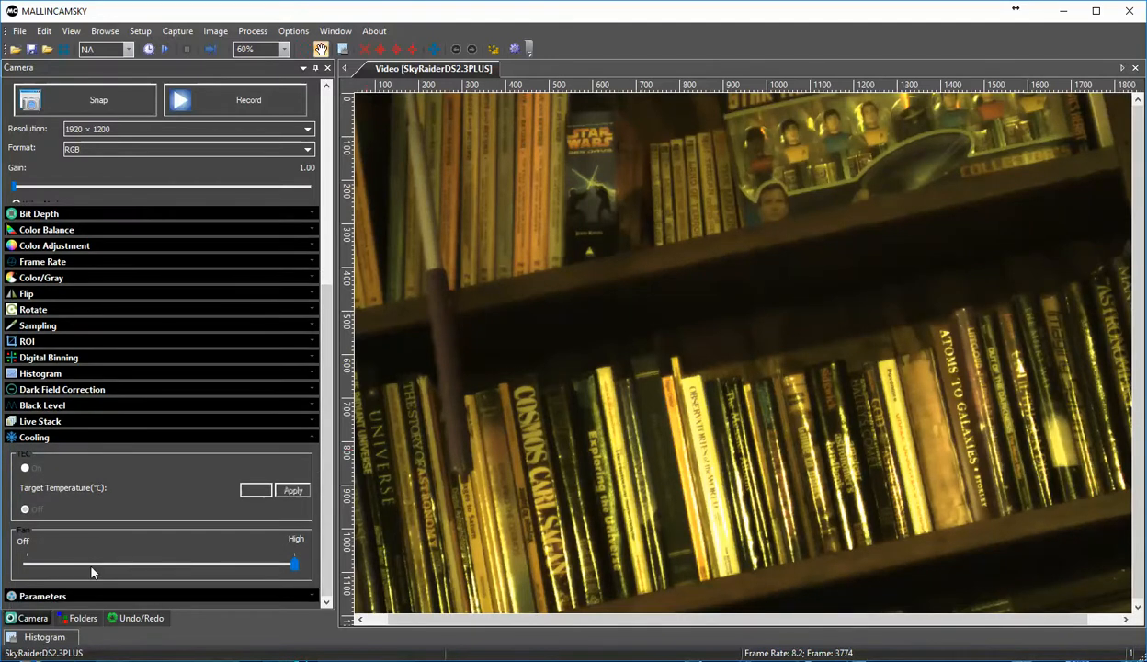
{"action": "left_click", "coordinate": [18, 437]}
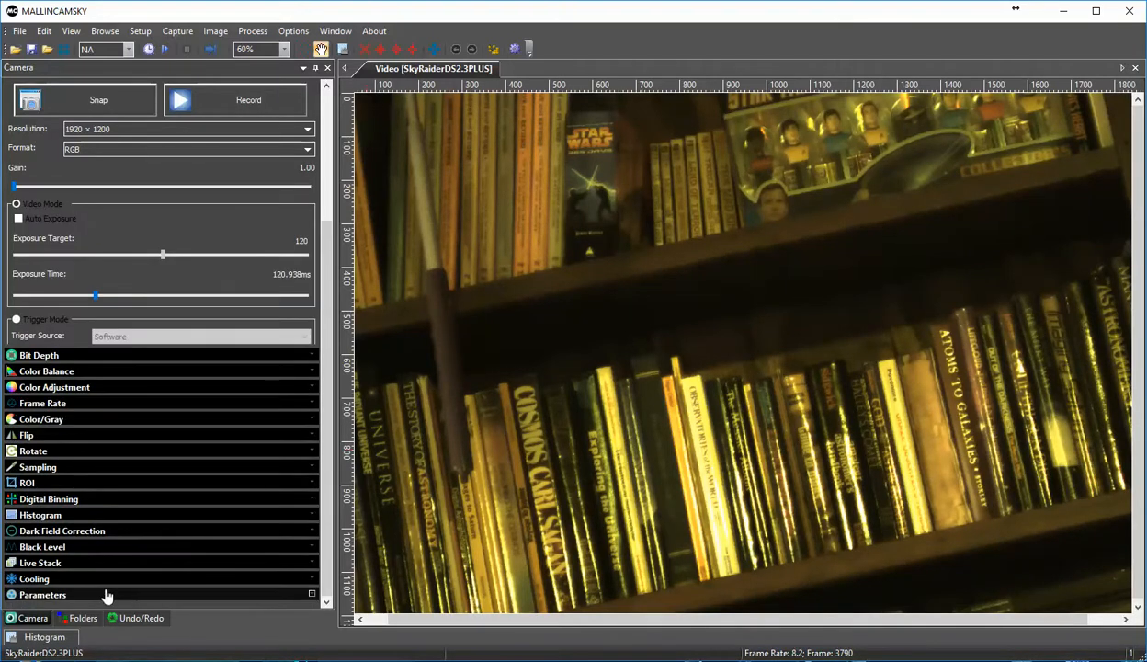